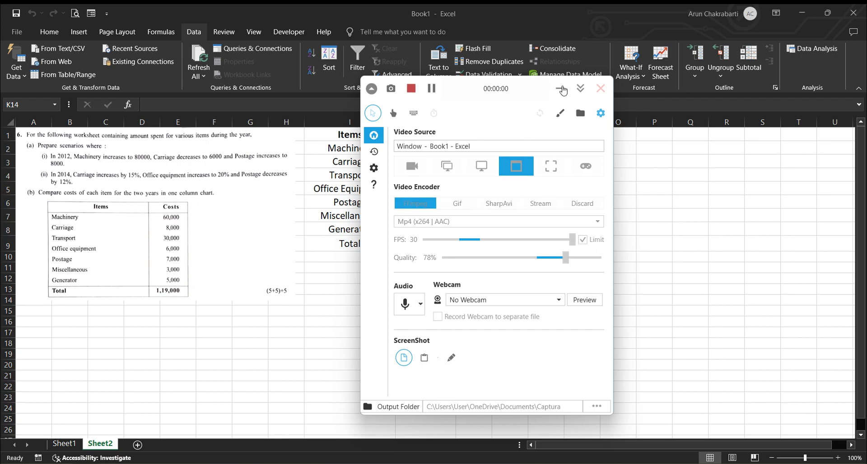
- In Notepad, write 'we are solving this question of scenario', dropping the stray 'man', and start a new line
left_click(560, 89)
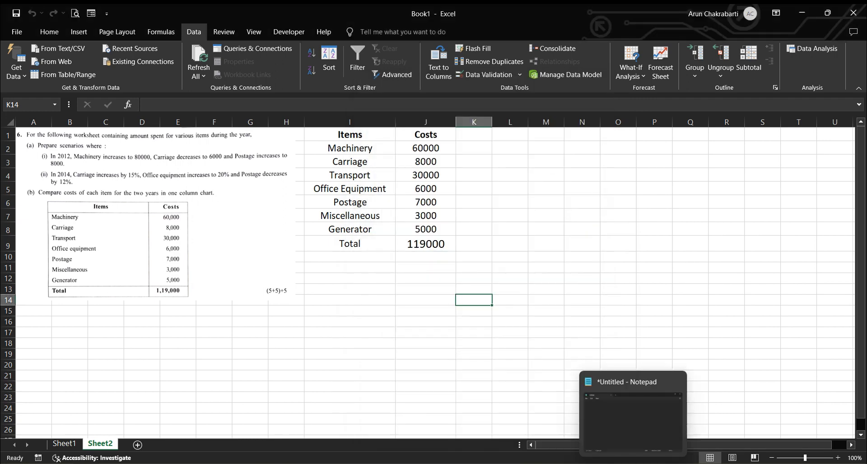
key("alt+Tab")
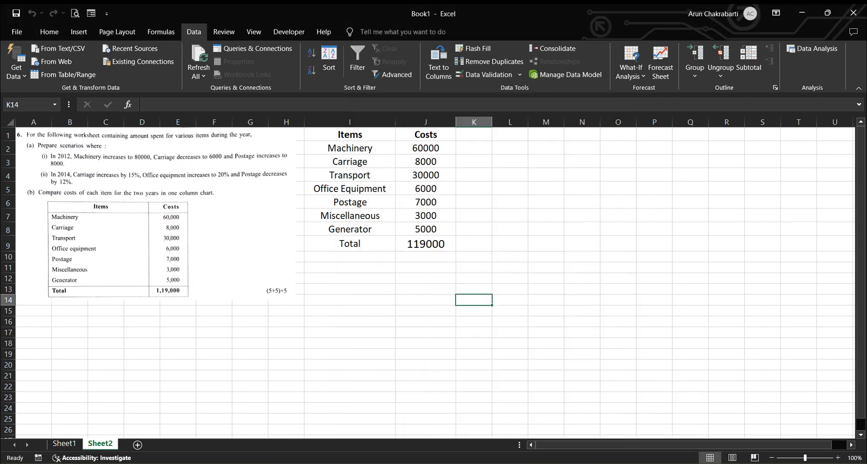
key("alt+Tab")
type("we ")
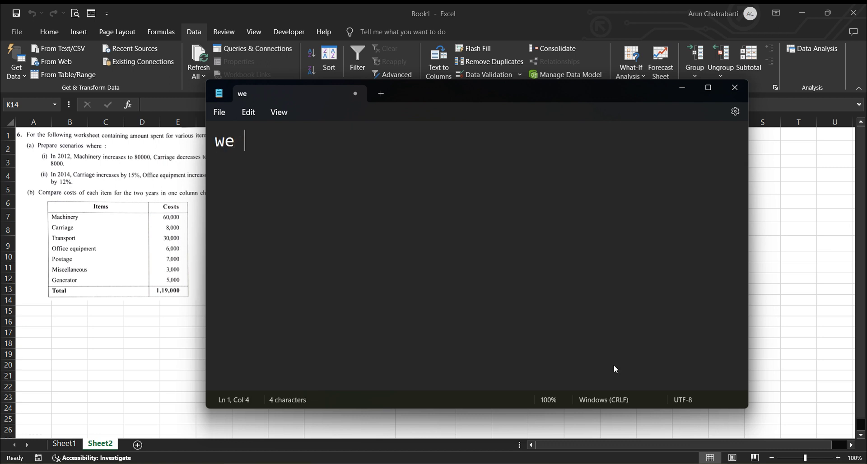
type("are")
type(" solving th")
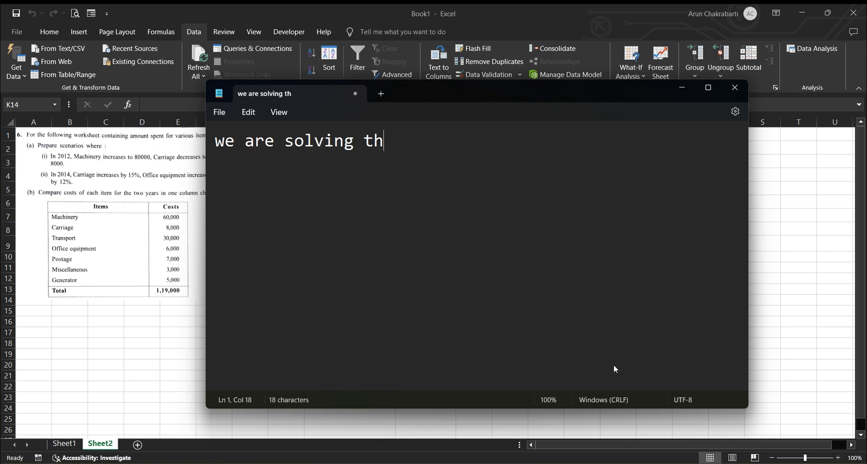
type("is quest")
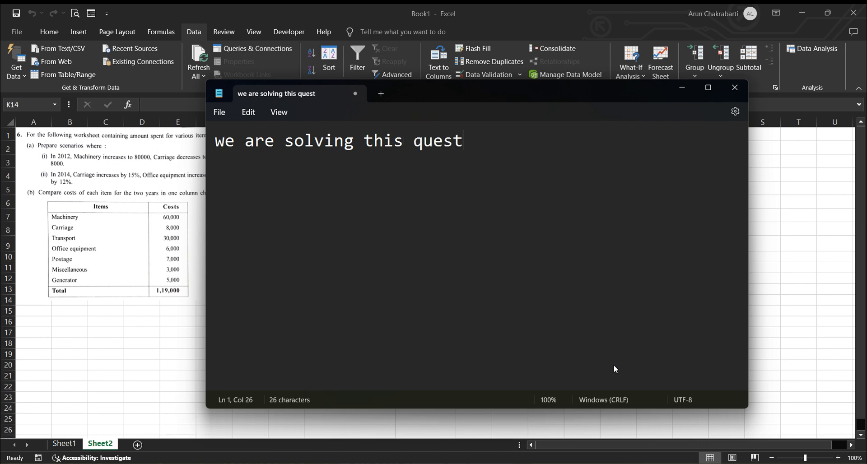
type("ion of scena")
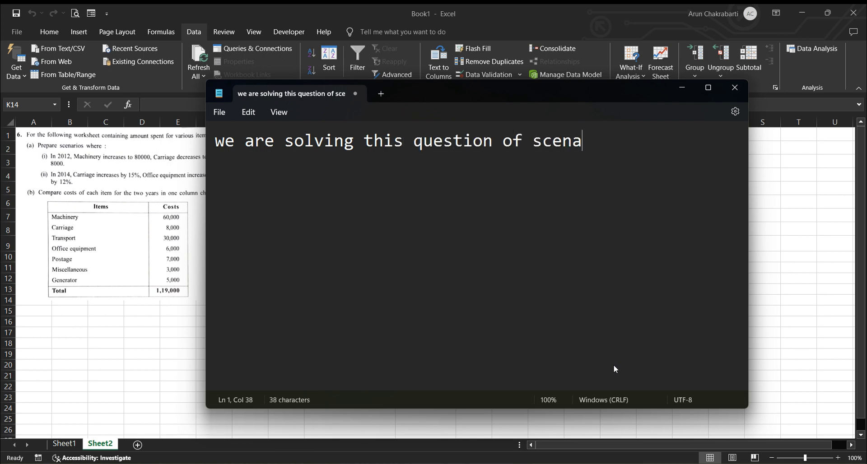
type("rio man")
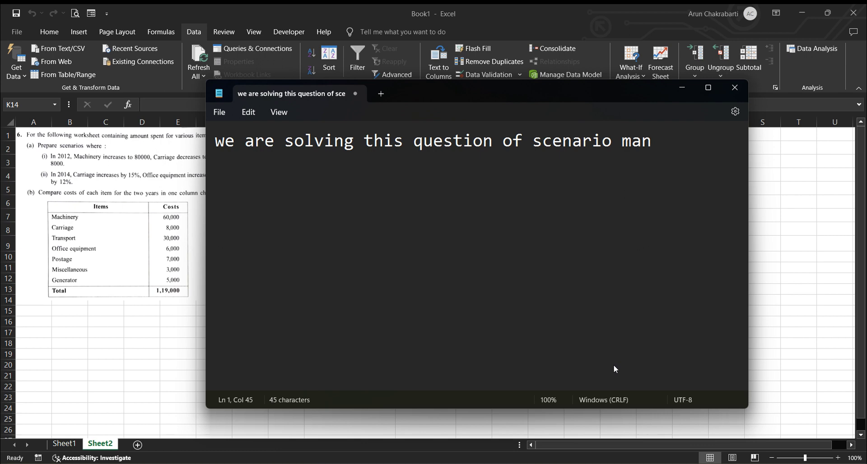
key("BackSpace")
key("BackSpace")
key("BackSpace")
key("BackSpace")
key("Return")
- Add the line 'according to the question, i have created the database.', fixing the 'creted' typo
left_click(672, 94)
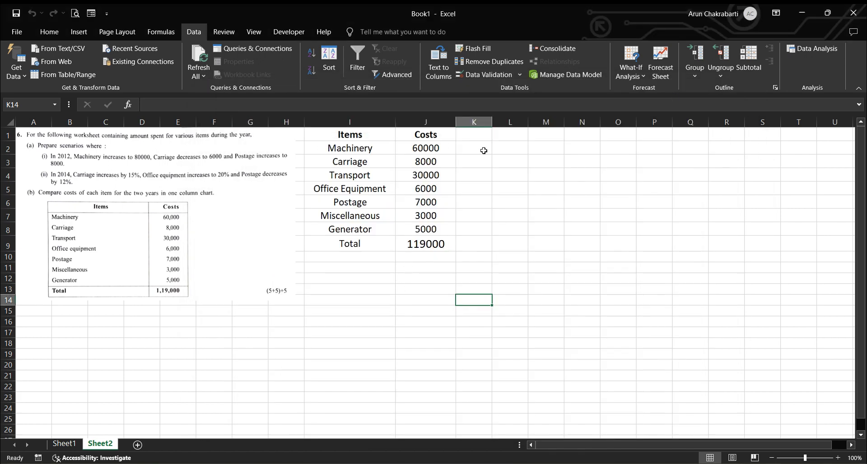
key("alt+Tab")
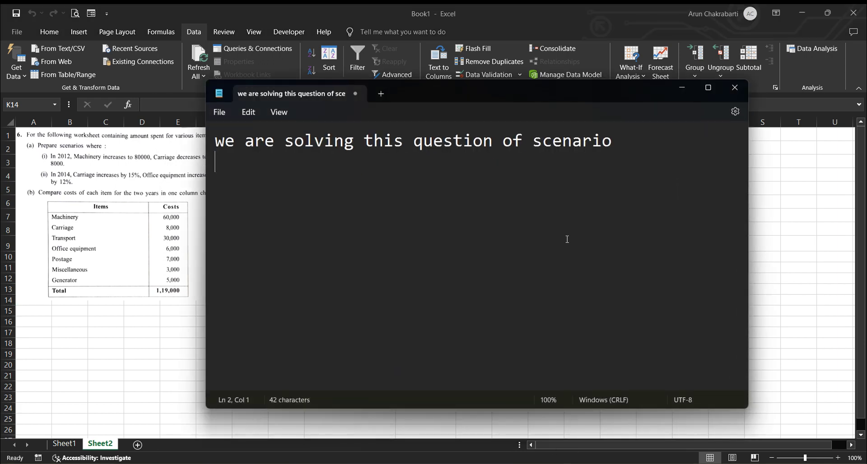
type("accordi")
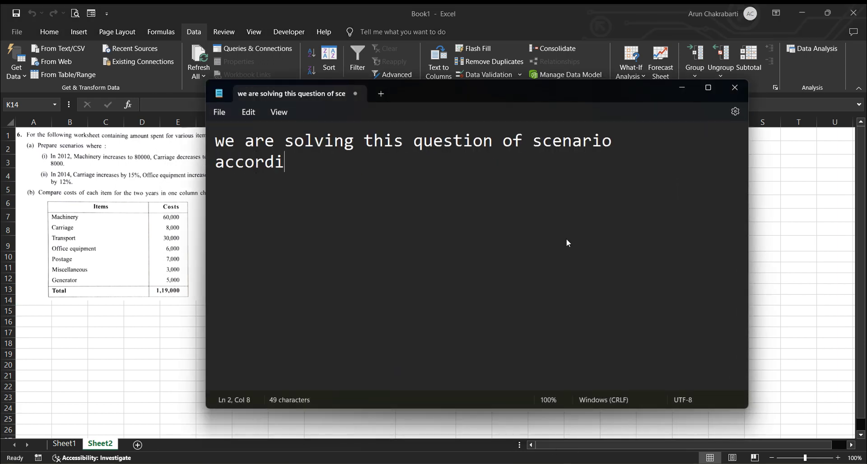
type("ng to the ")
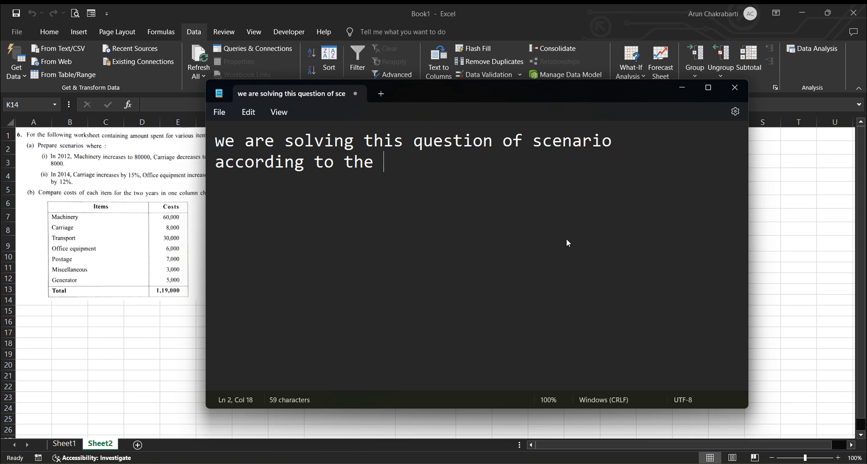
type("question")
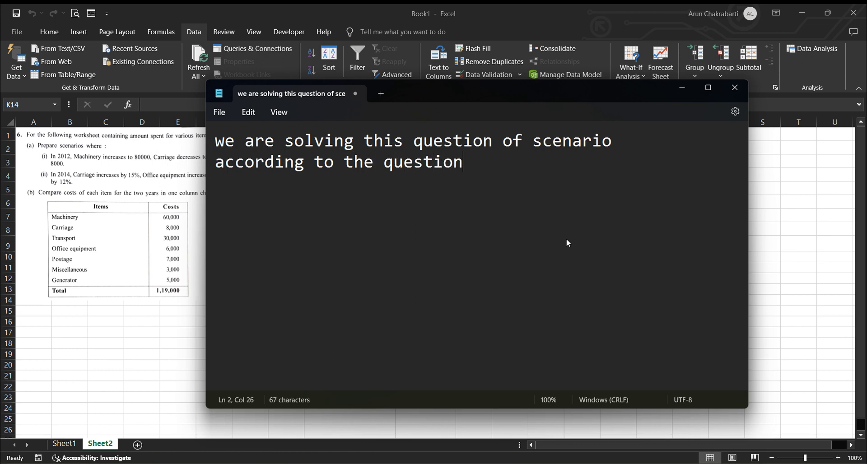
type(", i have")
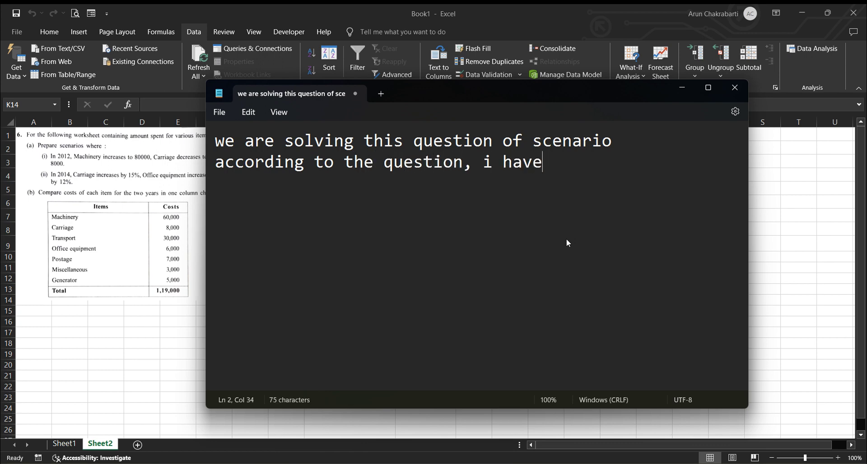
type(" creted")
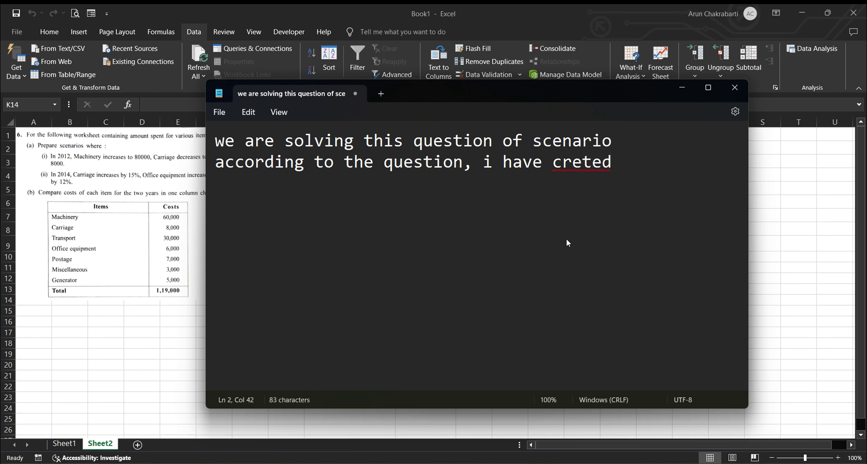
key("BackSpace")
key("BackSpace")
key("BackSpace")
key("BackSpace")
type("ated t")
type("he database.")
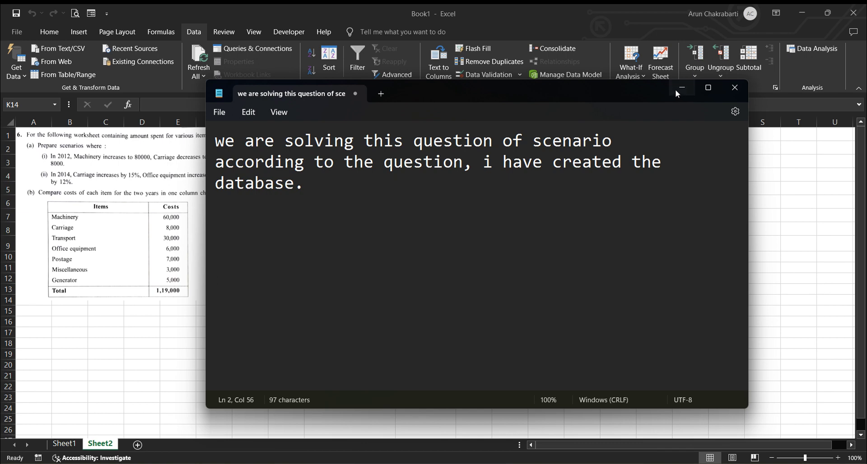
- In Excel, check the Total formula in J9 and select the empty cell L9
left_click(676, 89)
left_click(419, 247)
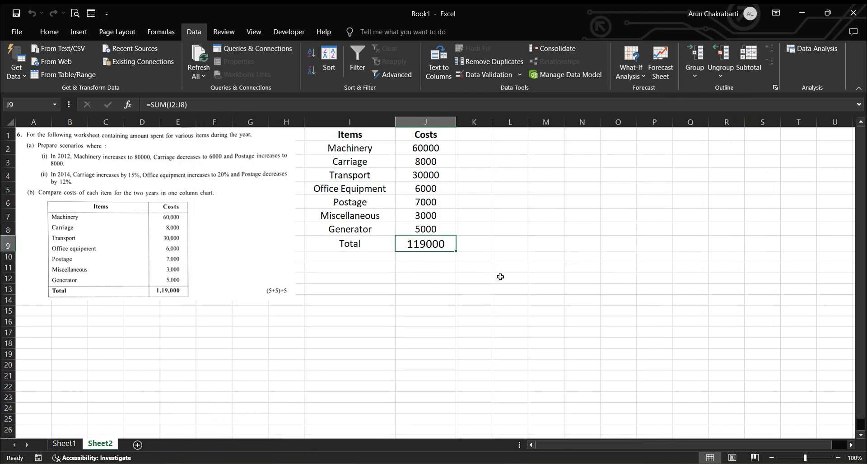
left_click(515, 246)
mouse_move(627, 457)
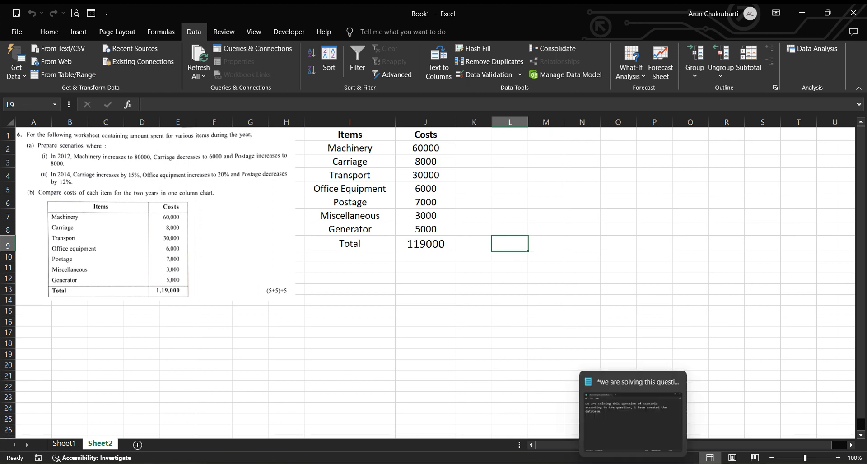
left_click(619, 417)
- Add the third line 'now goto Data Tab, and then to "What-If Analysis"' with corrected hyphen and quotes
key("Return")
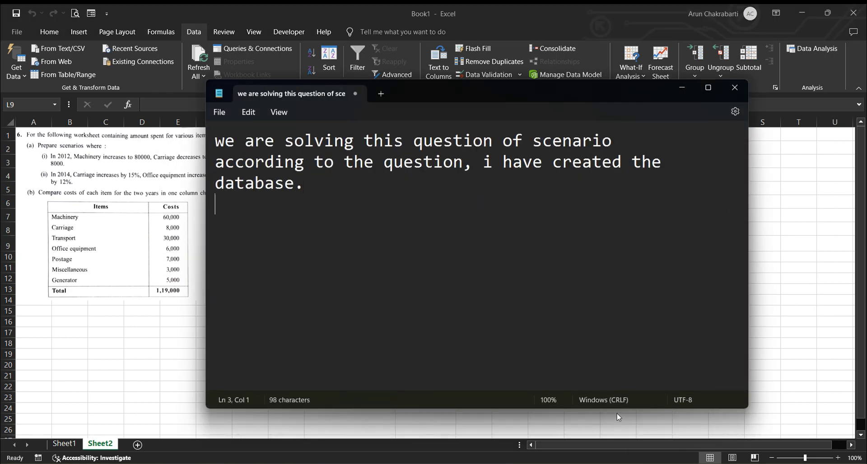
type("now goto ")
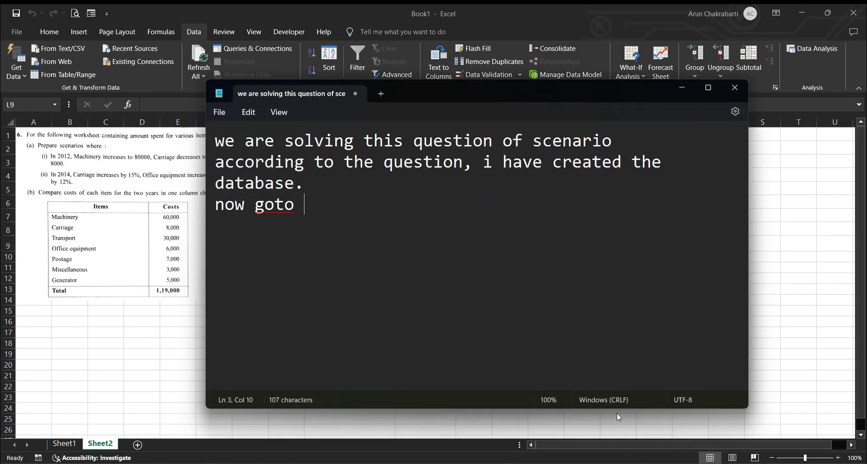
type("dt")
key("BackSpace")
key("BackSpace")
type("Da")
type("ta Tab")
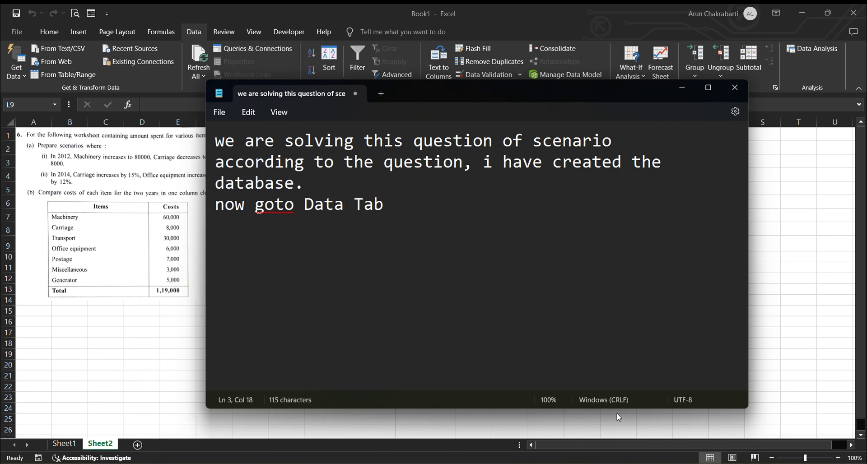
type(", and the")
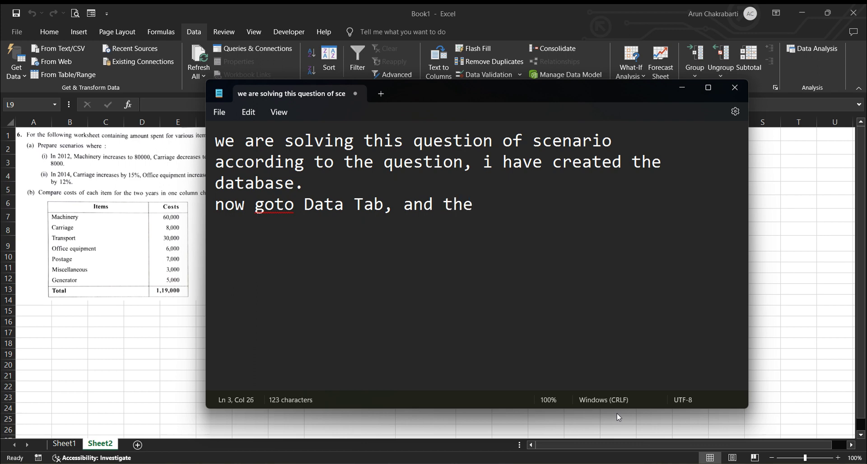
type("n to Wha")
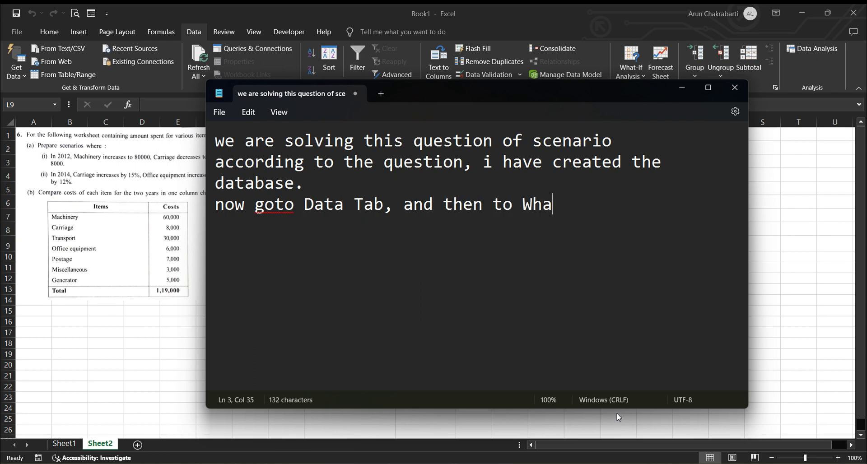
type("t")
type("If")
type("-")
key("Right")
key("Right")
type("Anal")
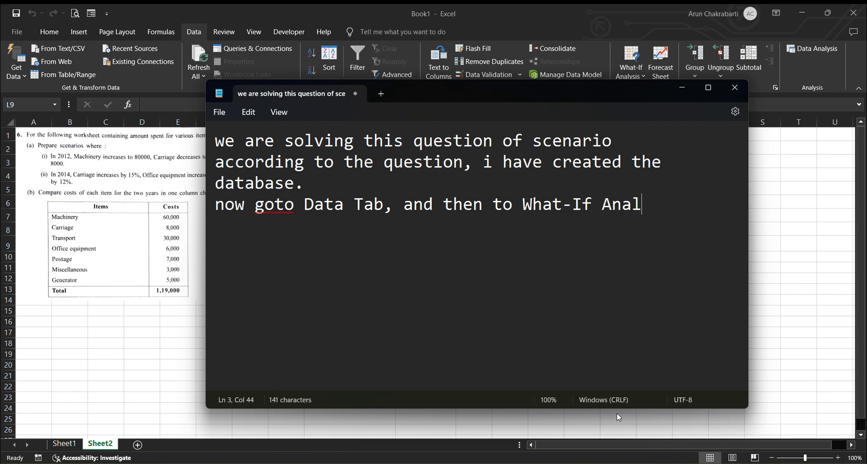
type("ysis\"")
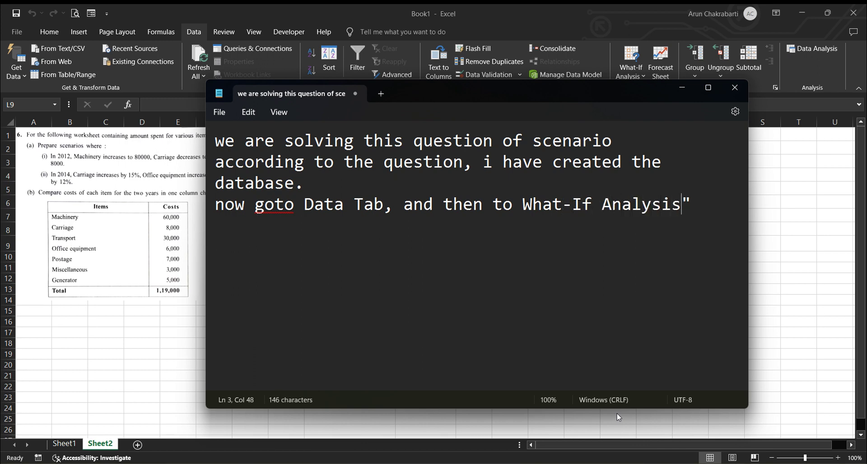
key("Left")
key("Left")
key("Left")
type("\"")
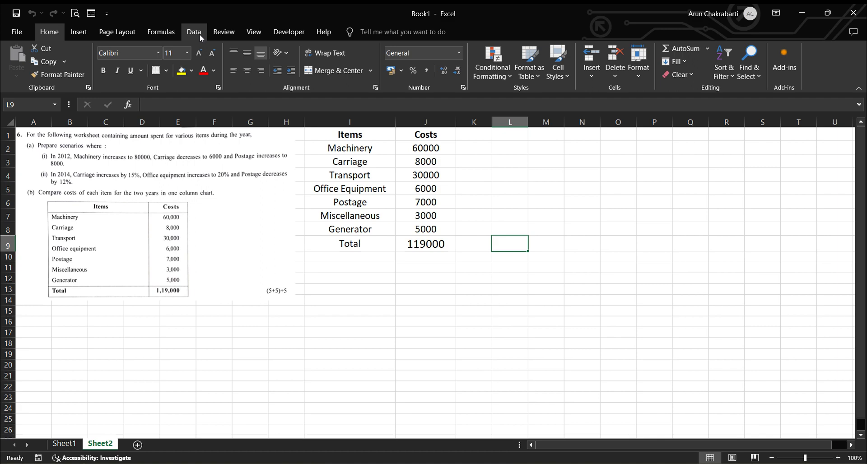
- Open Scenario Manager from Data > What-If Analysis and start adding a new scenario
left_click(197, 32)
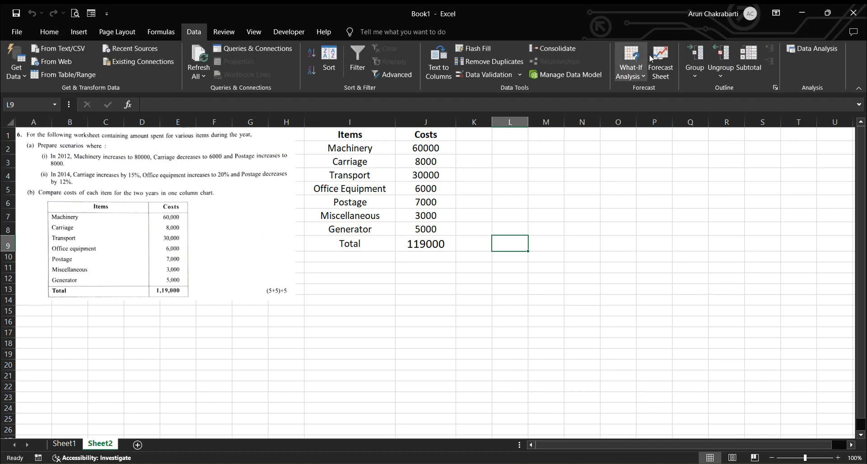
left_click(643, 76)
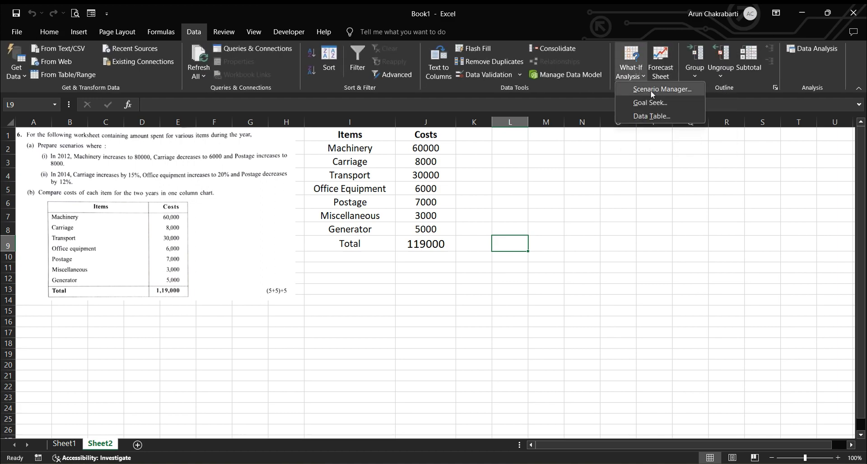
left_click(651, 89)
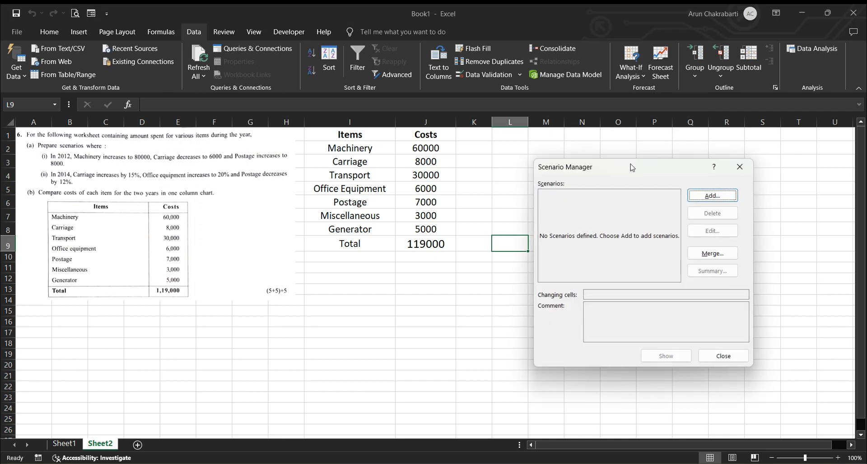
left_click_drag(600, 159, 582, 154)
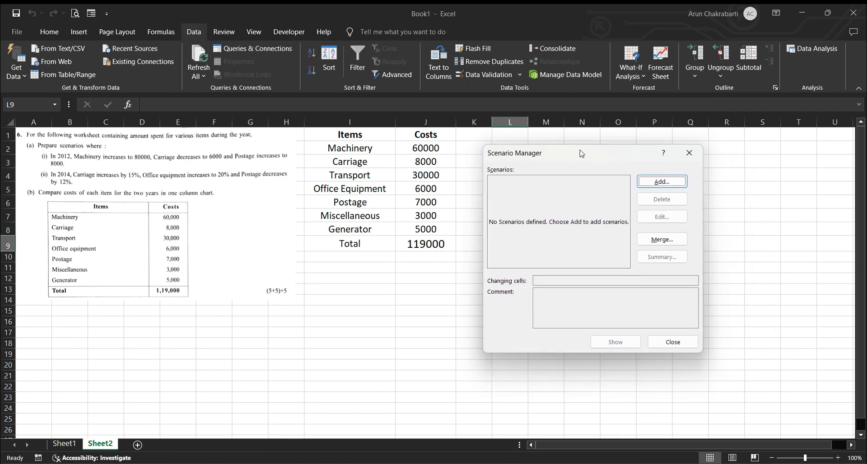
left_click(674, 183)
left_click_drag(616, 171, 687, 156)
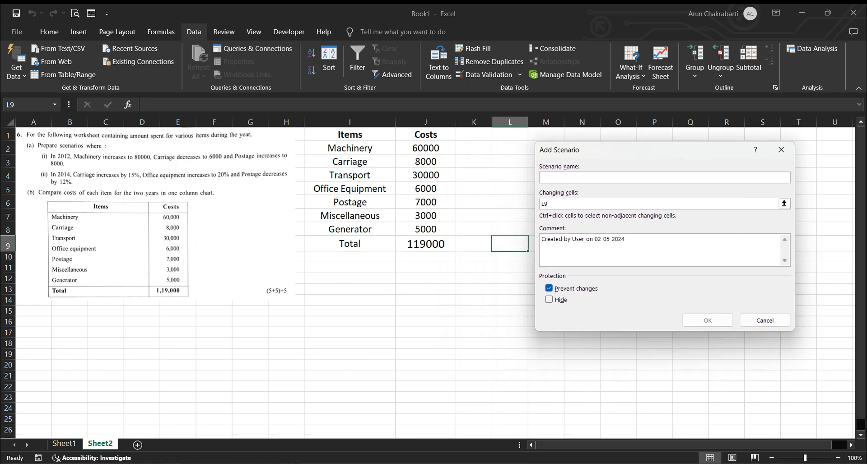
key("alt+Tab")
- Add the line 'for the first scenario, only machinery, carriage and postage cells need to selected or referenced'
left_click(706, 204)
key("Return")
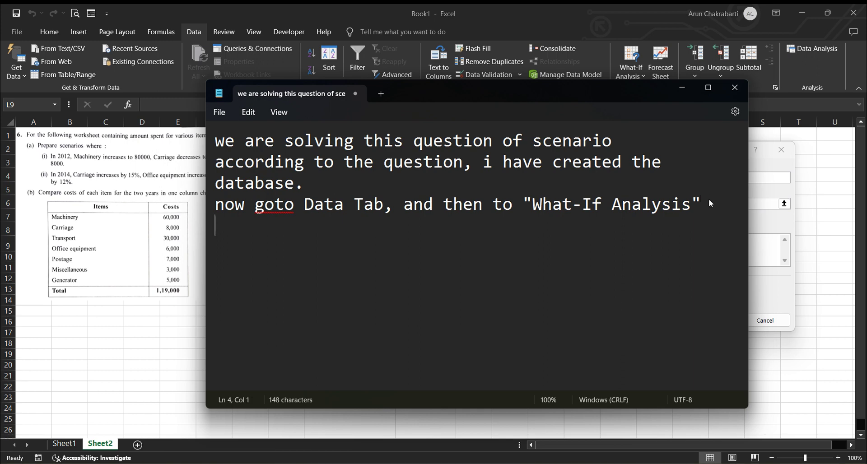
type("for the fi")
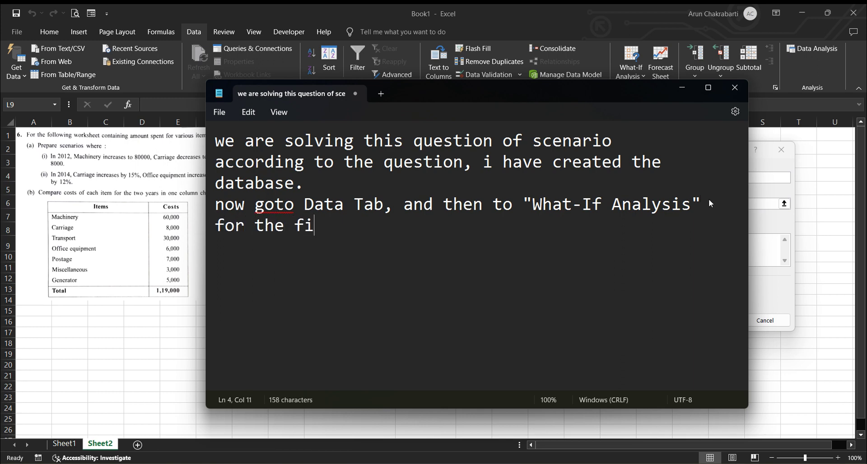
type("rst scenari")
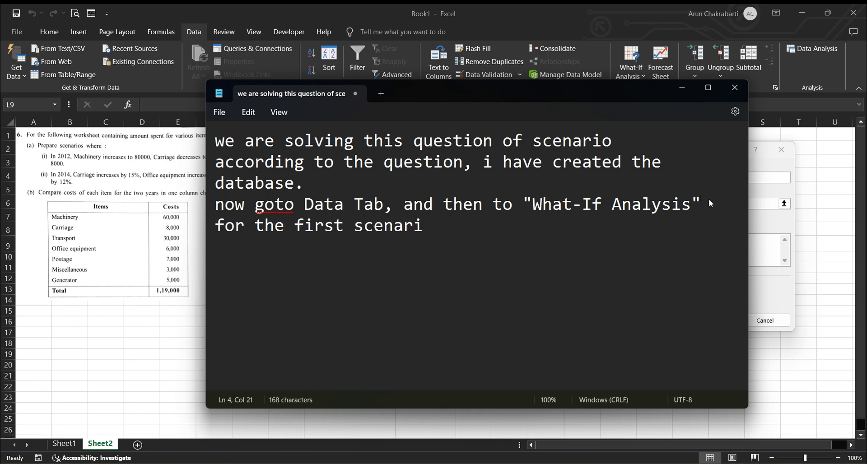
type("o,")
type(" only ma")
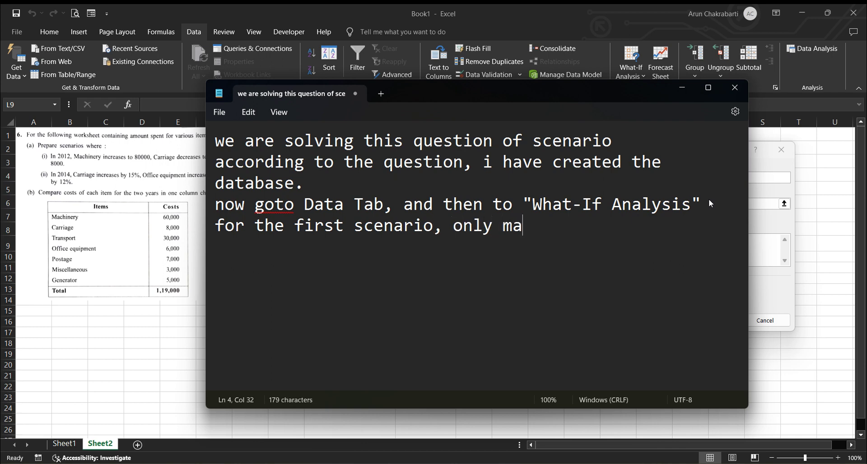
type("chinery")
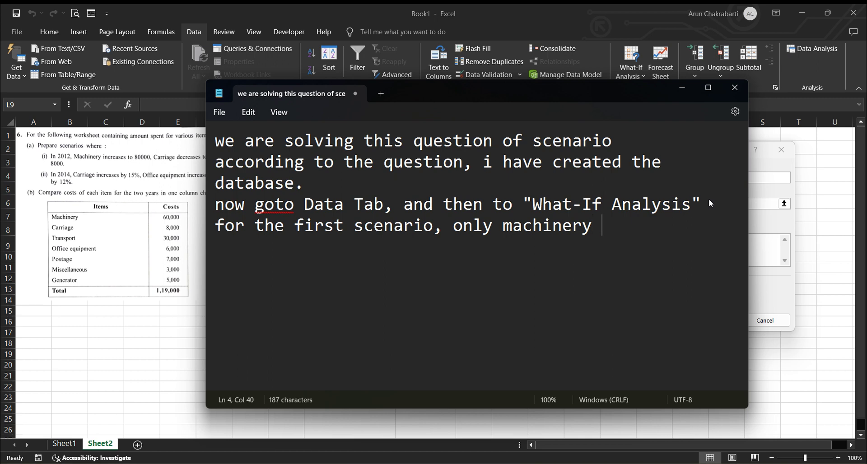
key("BackSpace")
type(", carr")
type("iage")
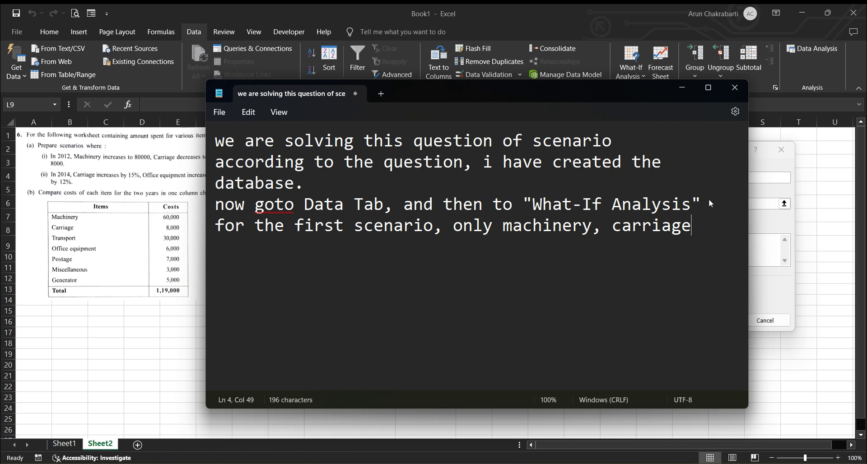
left_click_drag(581, 94, 685, 172)
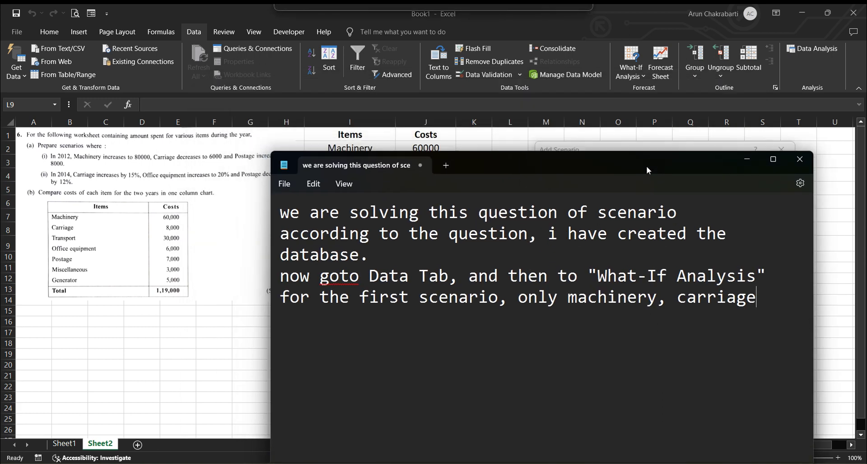
type(" and po")
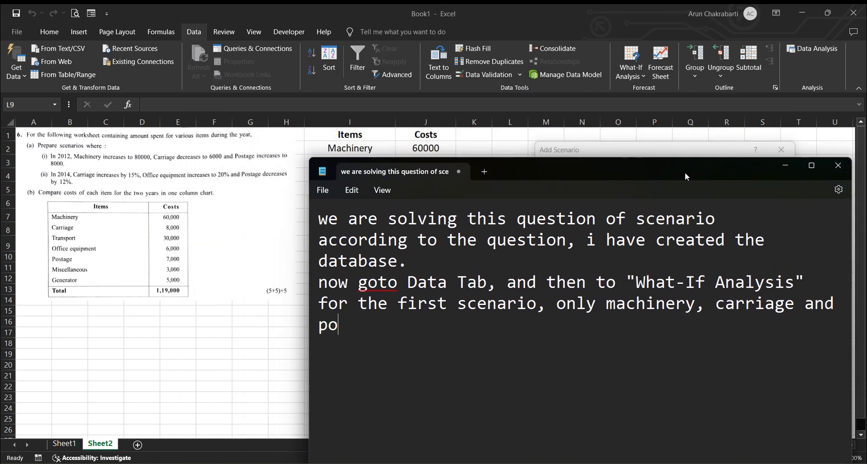
type("stage cell")
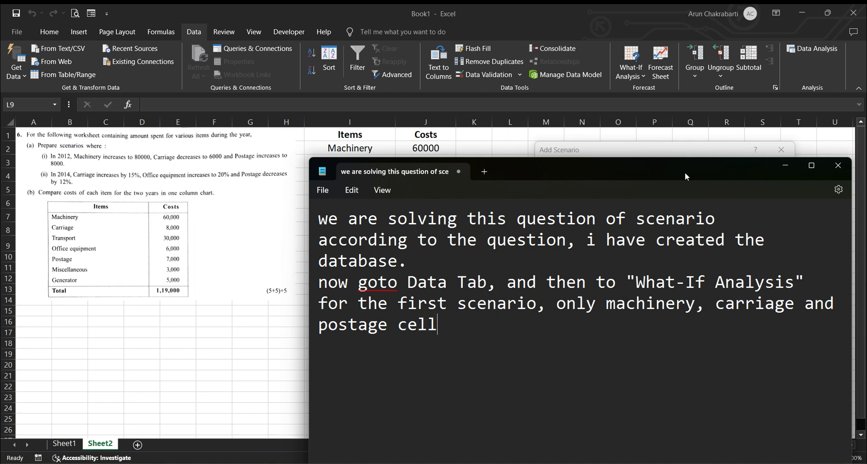
type("s need t")
type("o ")
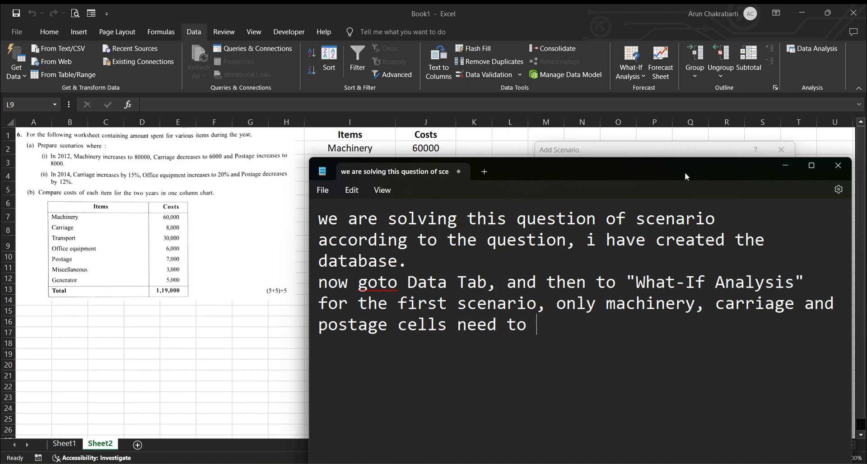
type("selected ")
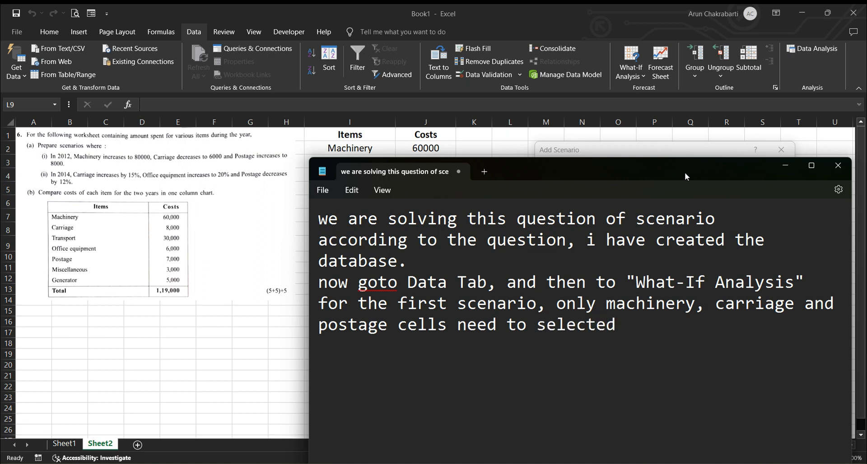
type("or re")
type("ferenced")
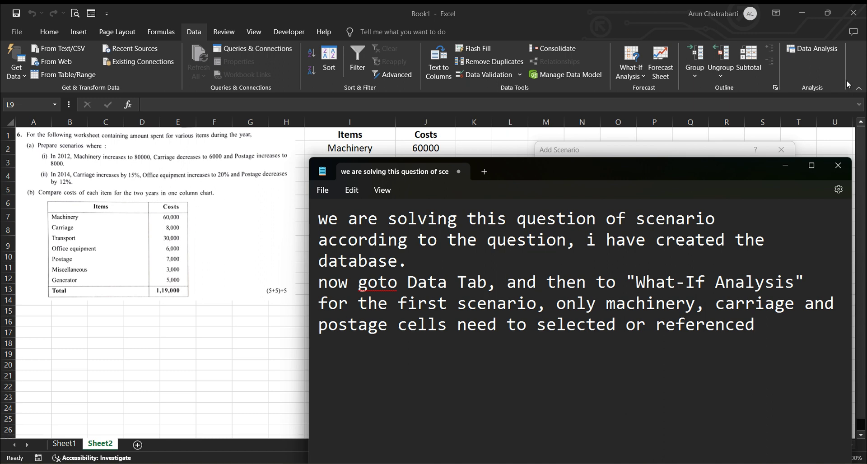
left_click_drag(727, 169, 643, 101)
- Name the scenario 2012 and choose J2, J3 and J6 as its changing cells
left_click(698, 95)
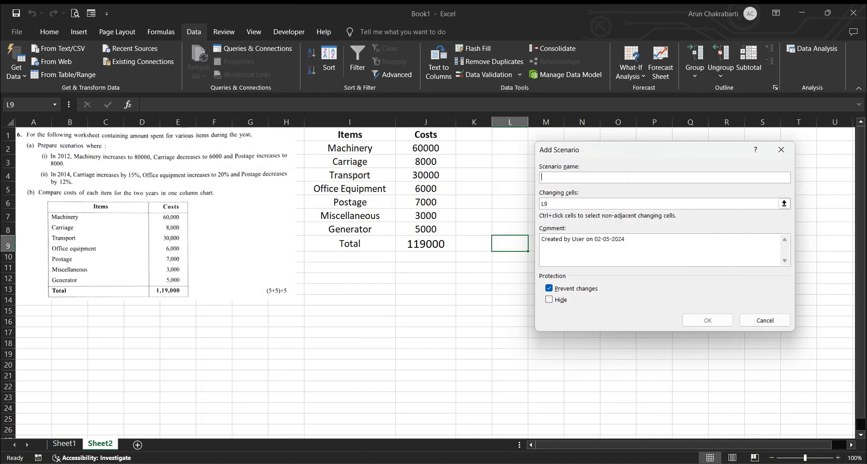
type("2012")
left_click(784, 203)
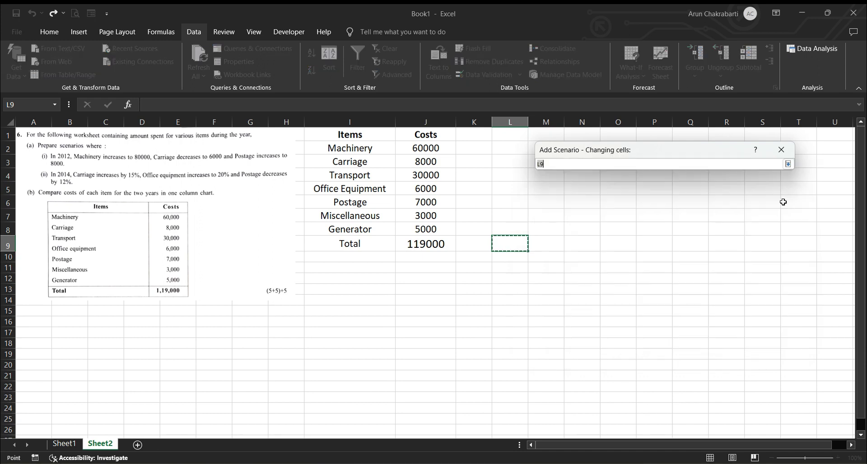
left_click(421, 148)
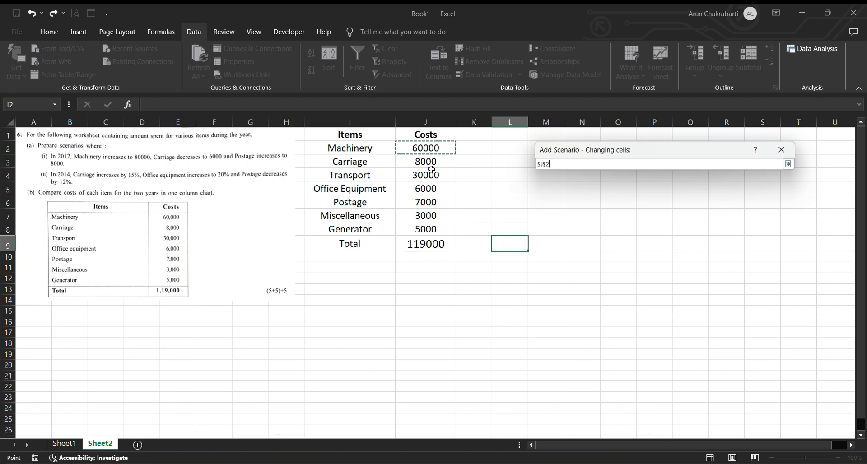
left_click(437, 164, "ctrl")
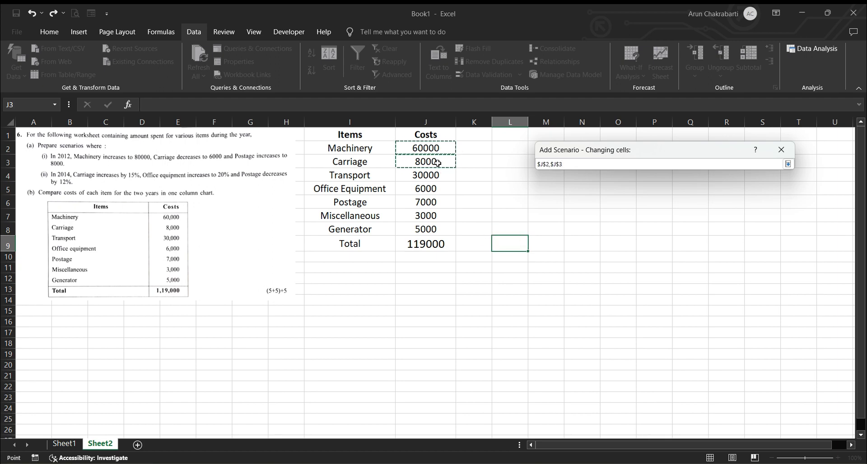
left_click(427, 201, "ctrl")
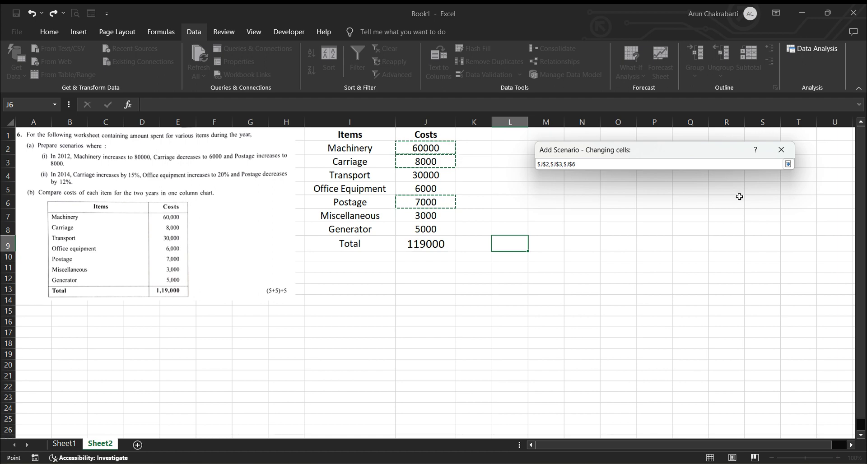
left_click(788, 163)
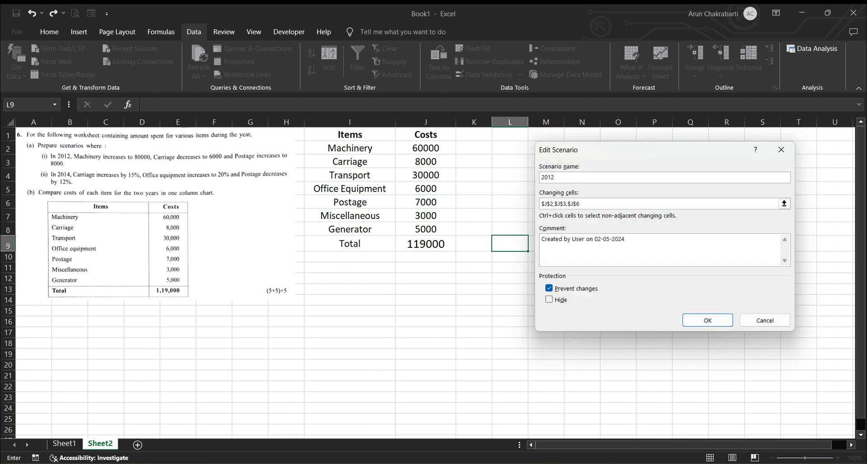
key("alt+Tab")
- Add the sentence 'By holding the control key you can select multiple cells for Changing cells category'
type(".")
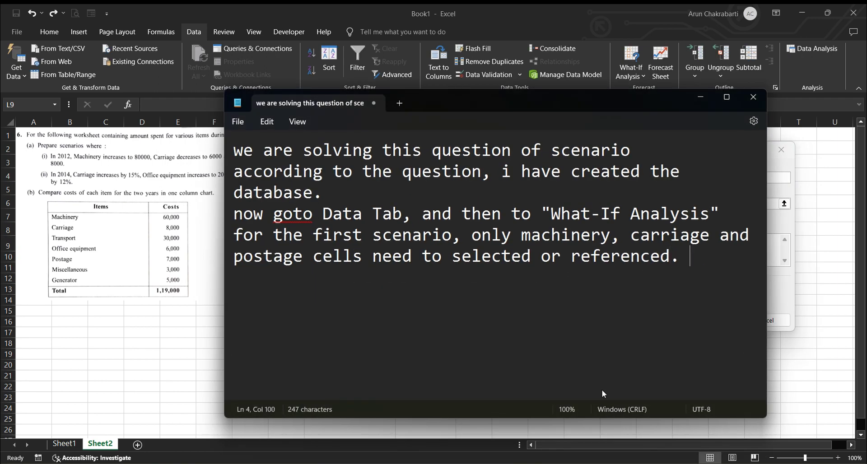
type(" By cl")
type("hol")
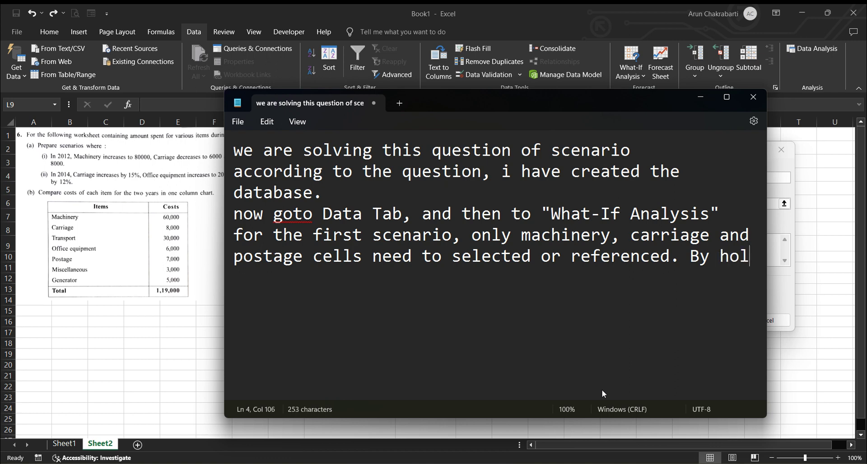
type("ding the con")
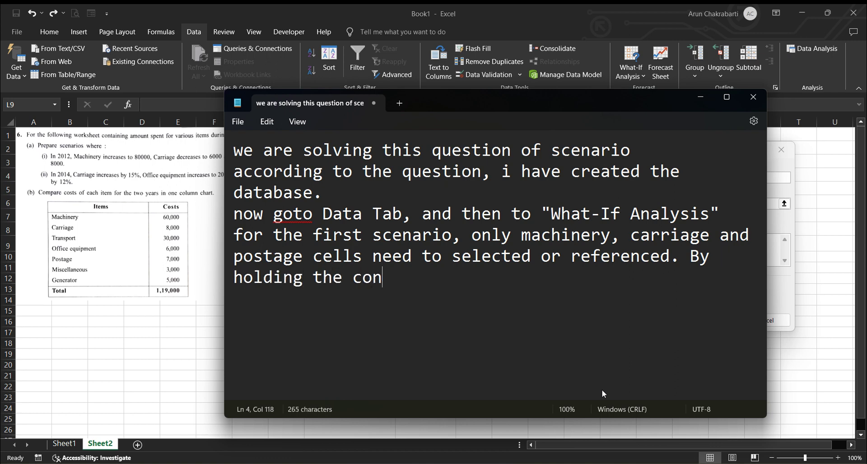
type("trol key ")
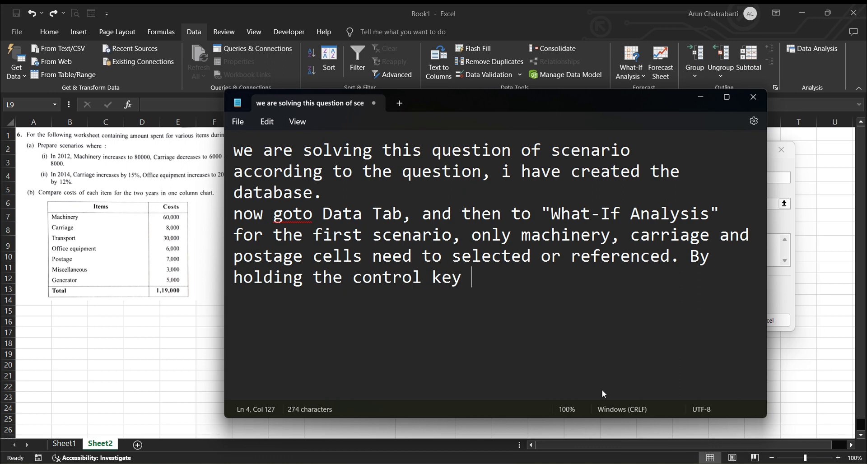
type("you can se")
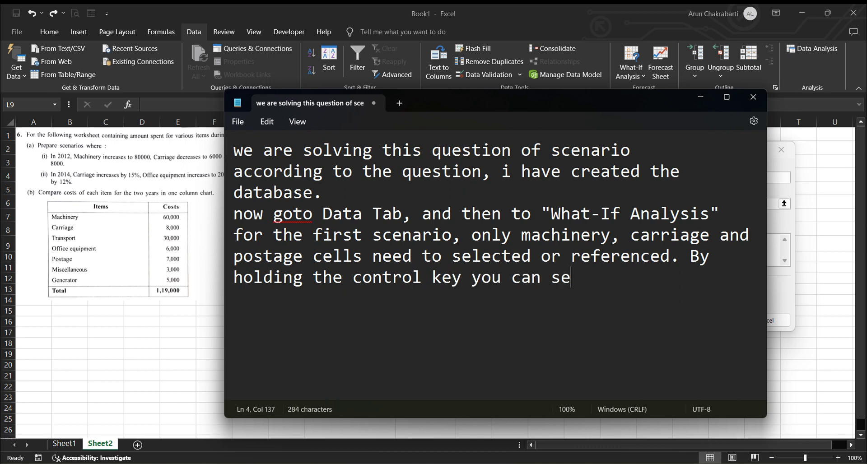
type("lect multiple")
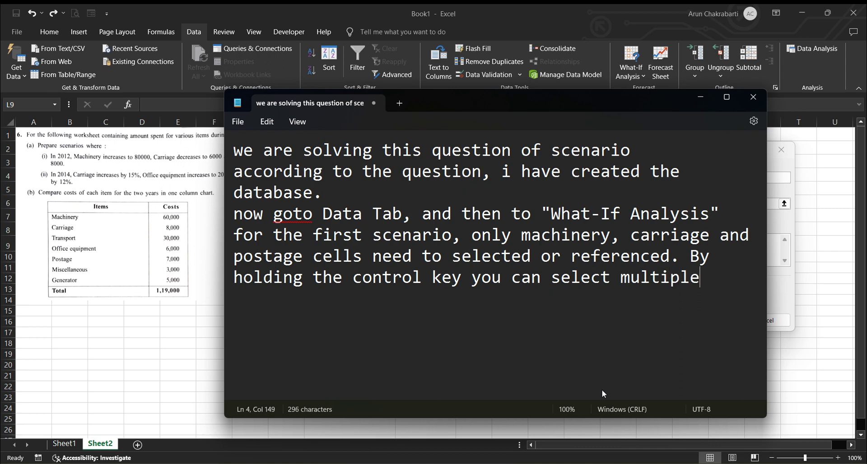
type(" cel")
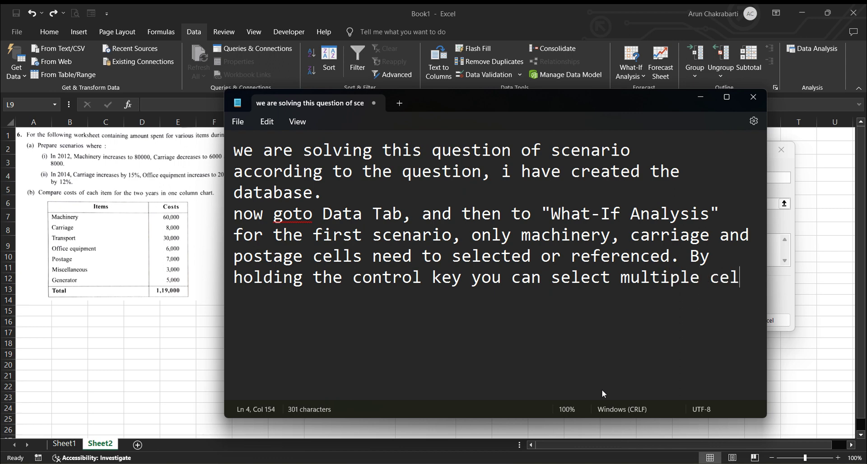
type("ls")
mouse_move(628, 98)
left_mouse_down()
mouse_move(394, 104)
mouse_move(571, 108)
left_mouse_up()
type("f")
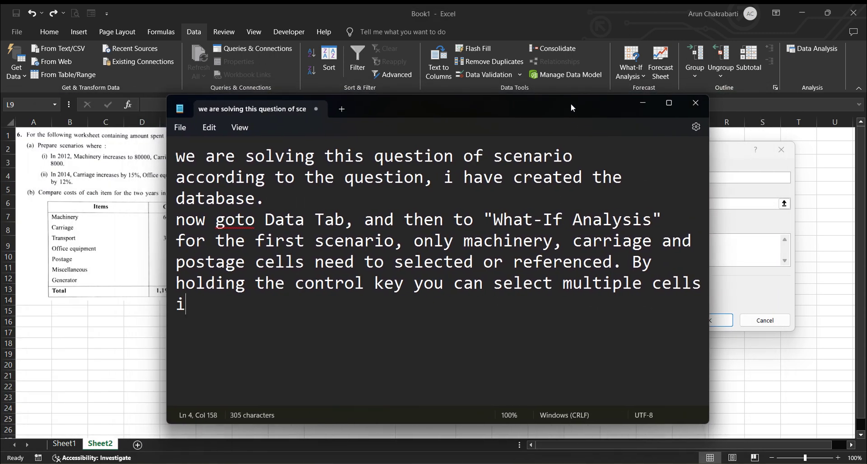
type("o")
key("BackSpace")
type("or C")
type("hanging c")
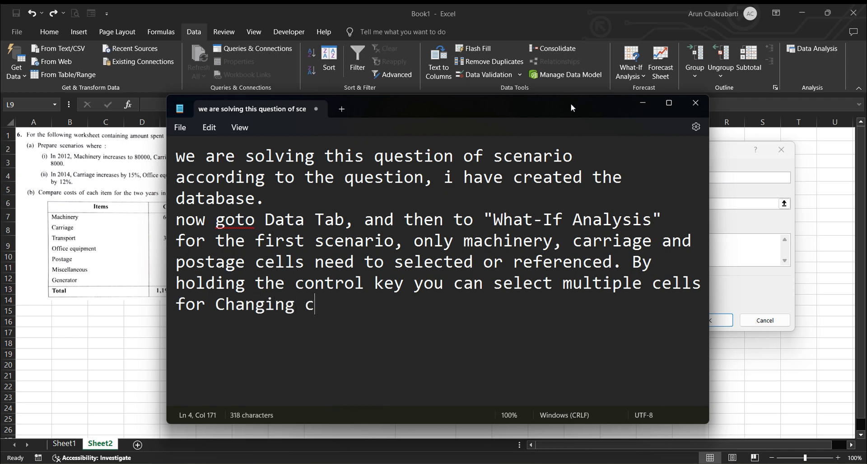
type("ells ")
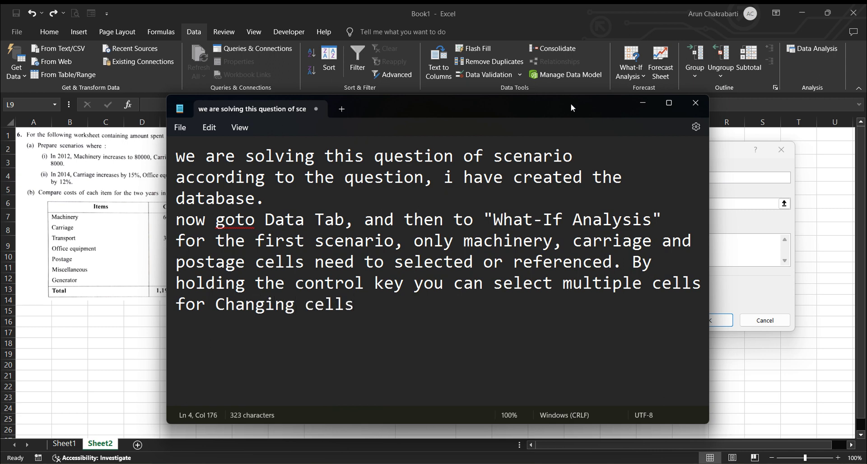
type("c")
type("ategory")
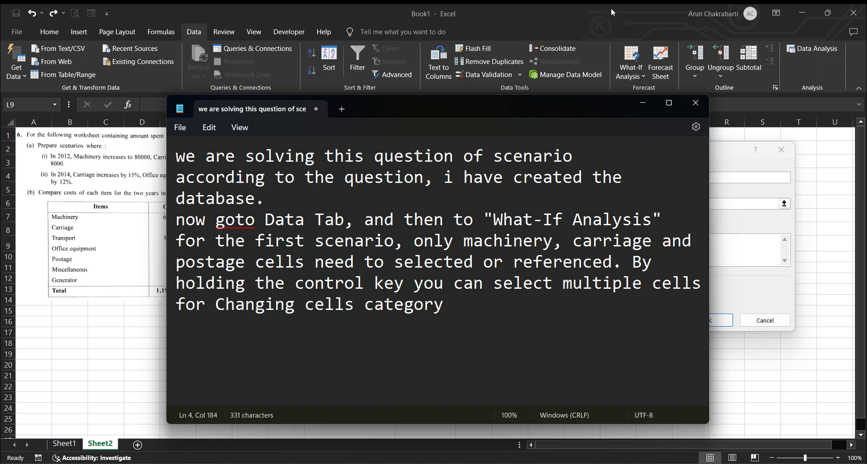
- Replace the scenario comment with 2012 and confirm to reach the Scenario Values dialog
left_click(642, 109)
left_click_drag(647, 239, 533, 242)
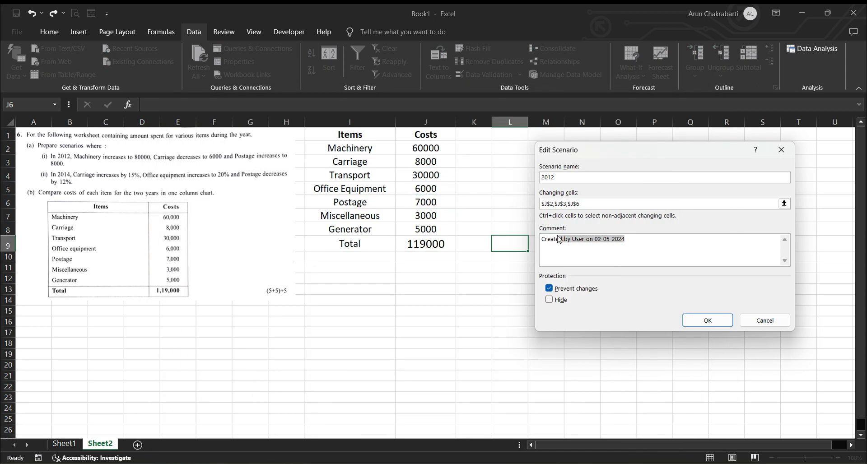
type("2012")
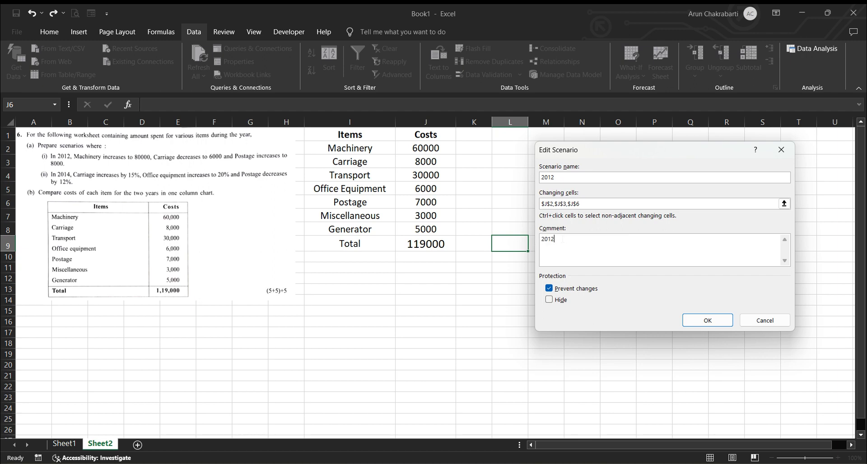
left_click(699, 321)
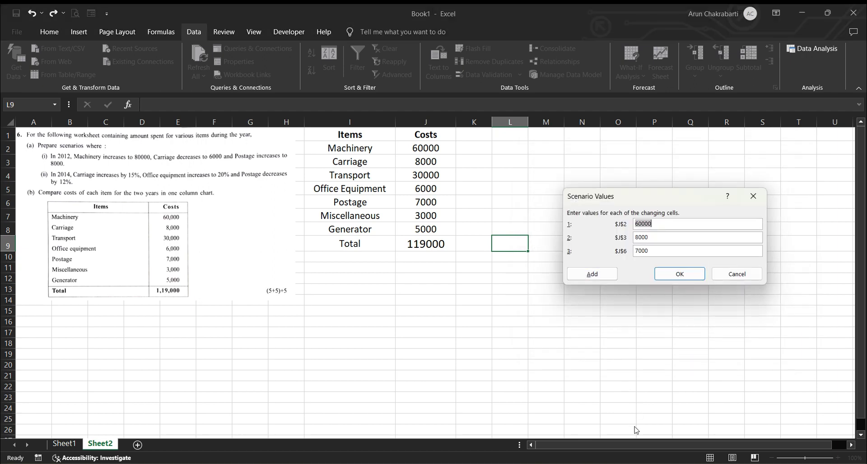
key("alt+Tab")
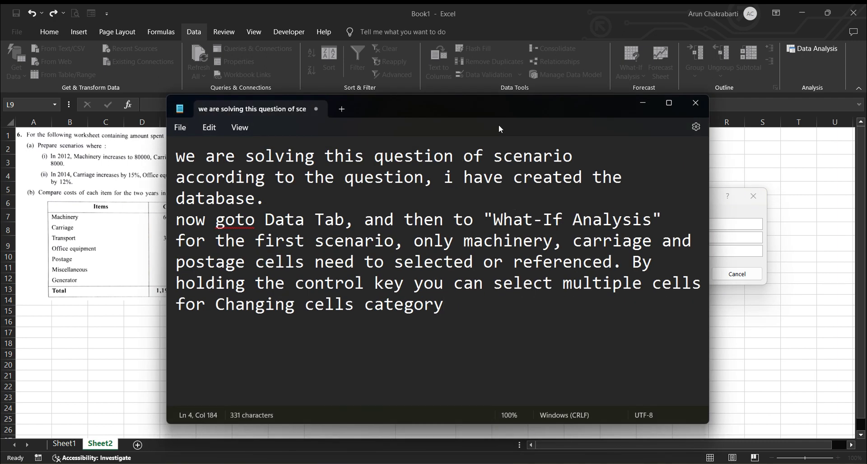
- Add the new line 'now change the values of each entity according to the question(i)'
type(".")
key("Return")
type("now ch")
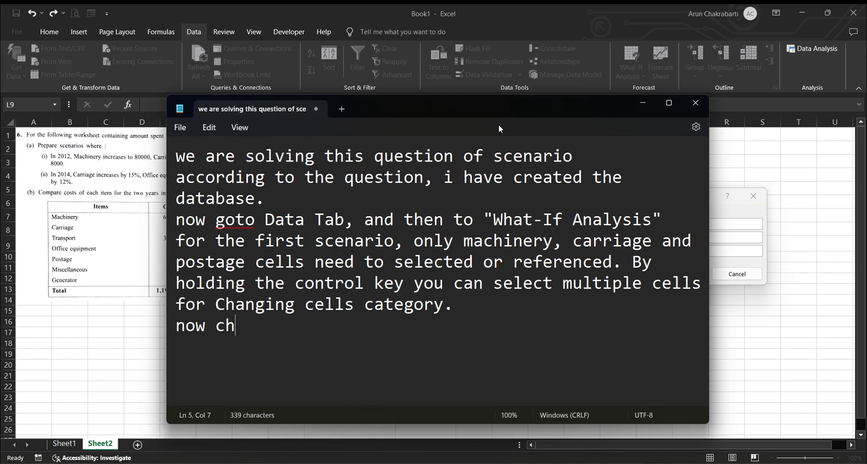
type("ange the v")
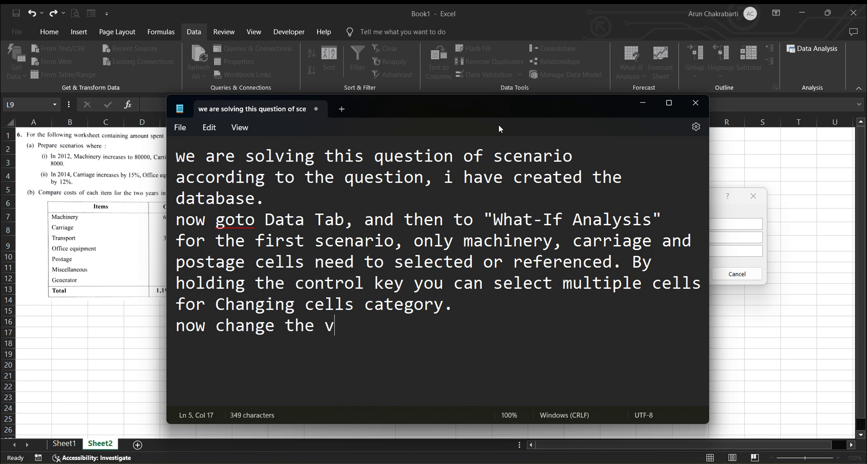
type("alues")
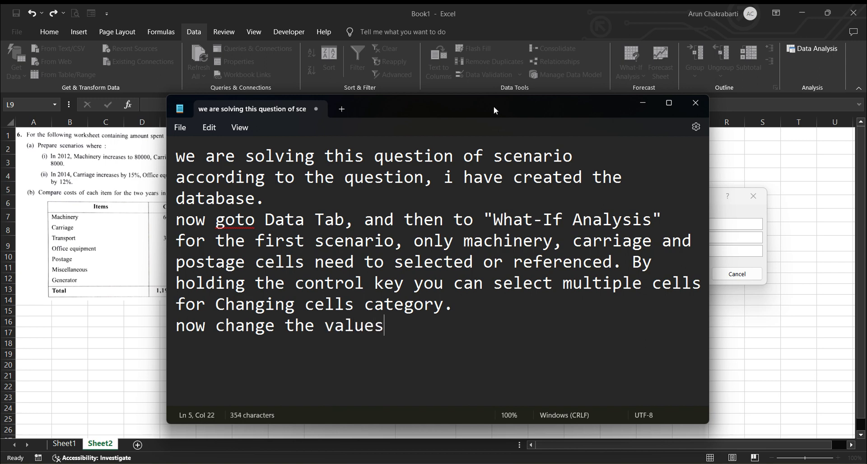
left_click_drag(494, 106, 611, 158)
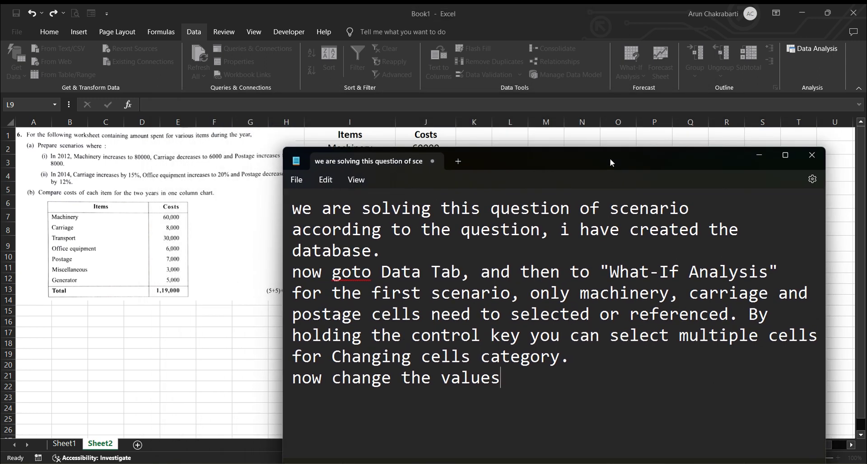
type(" of each e")
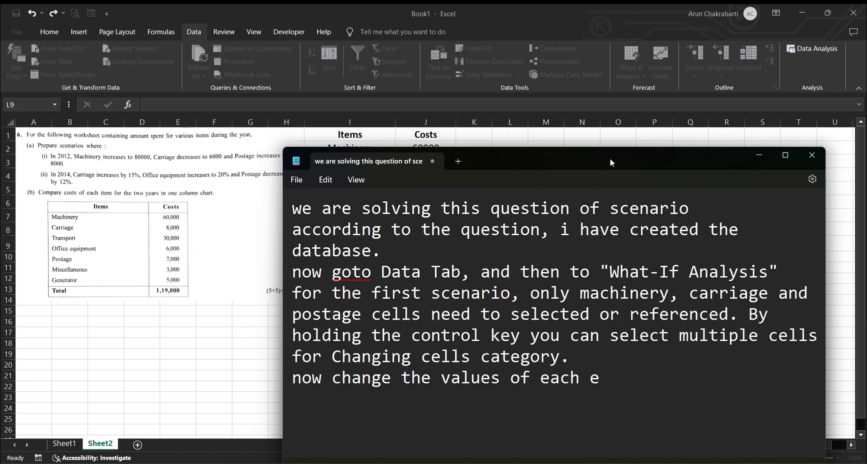
type("ntity")
type("cc")
key("BackSpace")
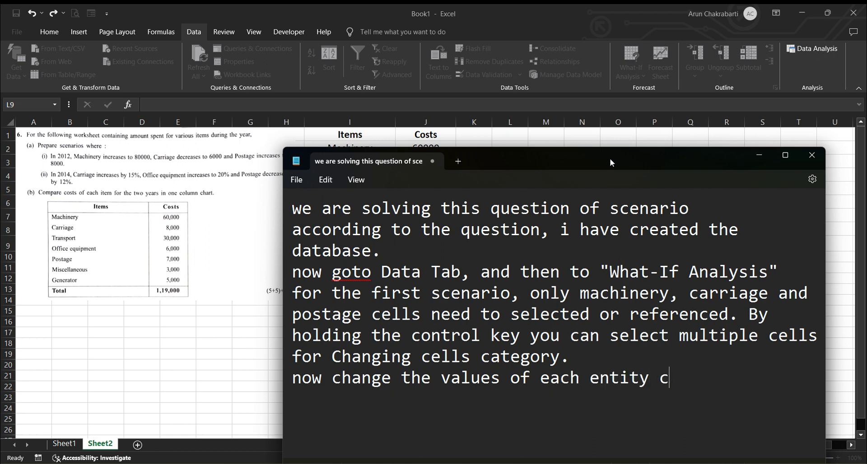
key("BackSpace")
type("accordin")
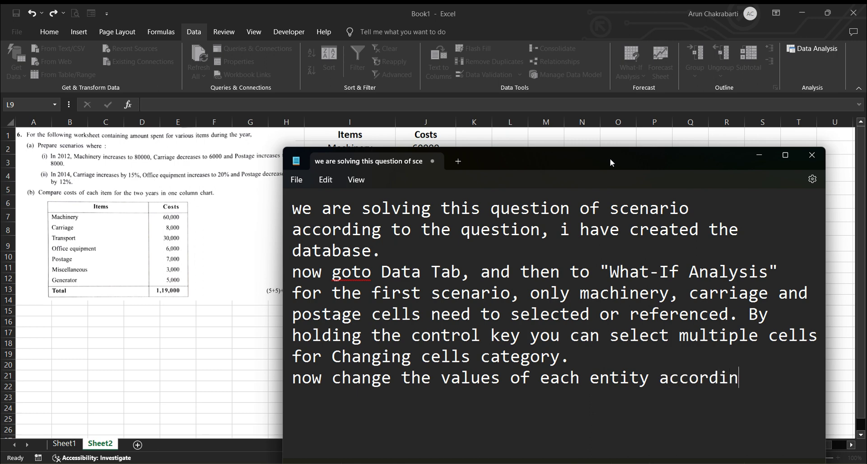
type("g to the ques")
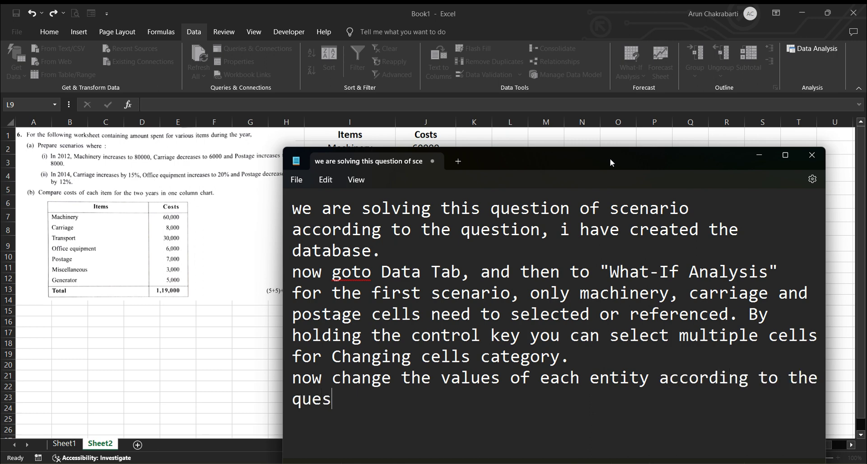
type("tion")
type("(i")
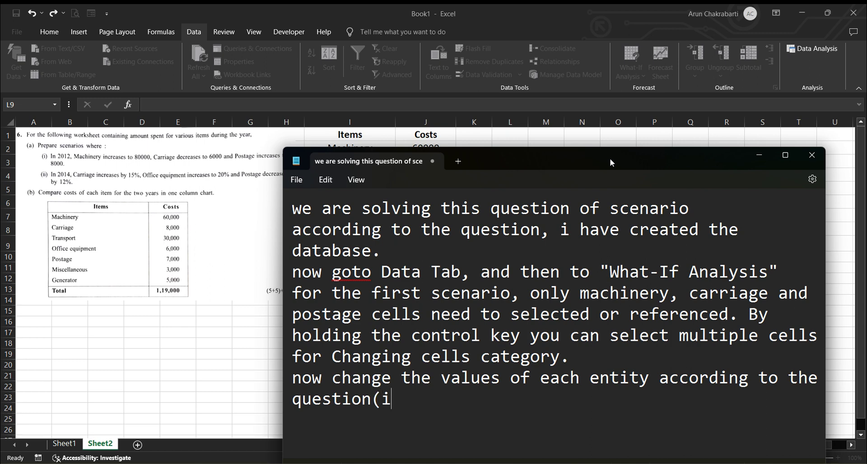
type(")")
- Enter 80000 for $J$2, 6000 for $J$3 and 8000 for $J$6
left_click(762, 155)
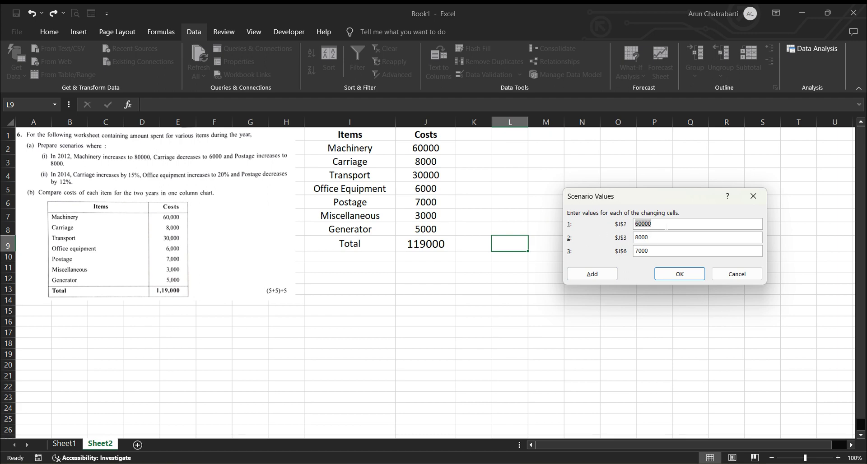
type("8")
double_click(655, 237)
type("6")
double_click(664, 251)
type("8")
- Add the line 'click on add button or ok button' to the Notepad notes, then minimize Notepad
key("alt+Tab")
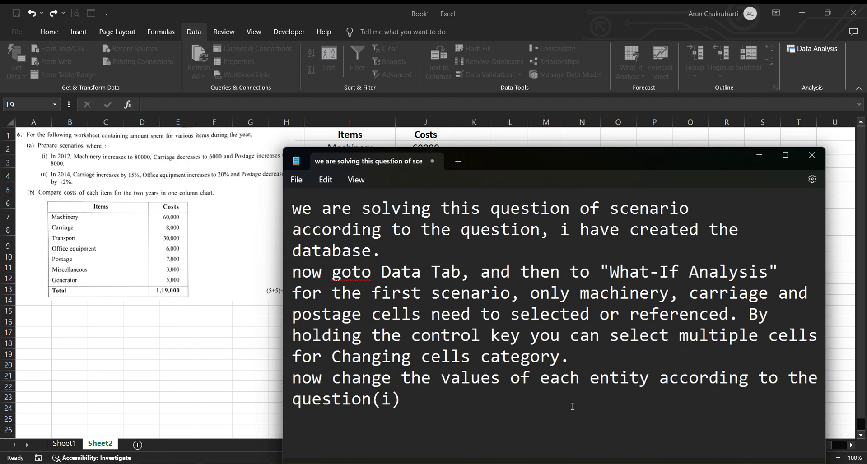
key("Return")
type("cl")
type("ickc o")
key("BackSpace")
key("BackSpace")
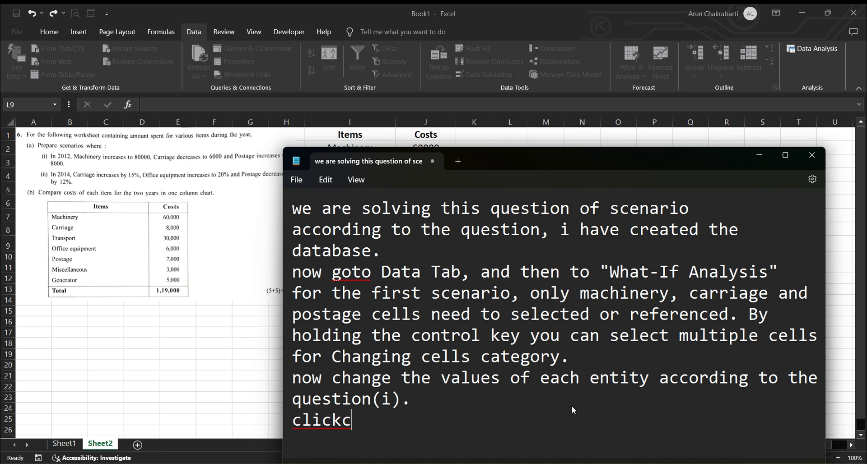
key("BackSpace")
type("i")
key("BackSpace")
type("on")
type(" add butt")
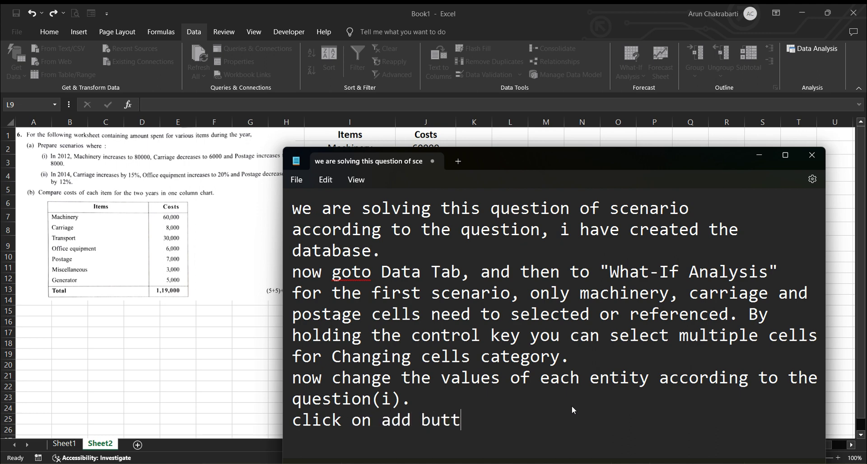
type("on or ")
type("ok butt")
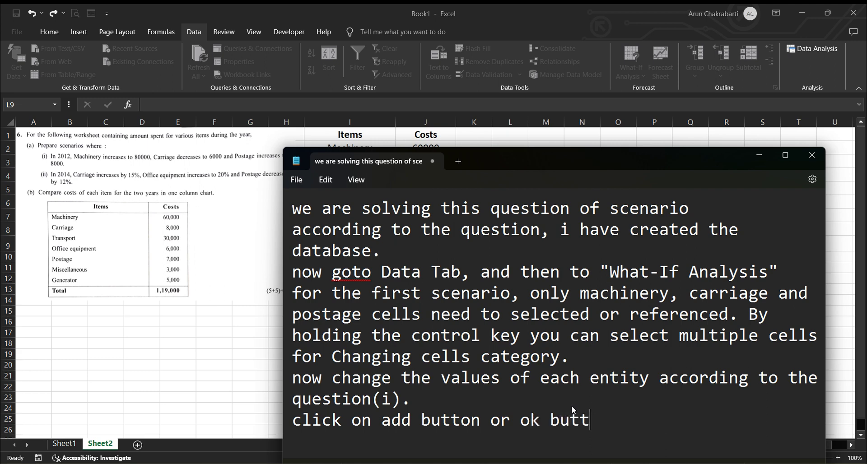
type("om")
key("BackSpace")
type("n")
left_click(759, 154)
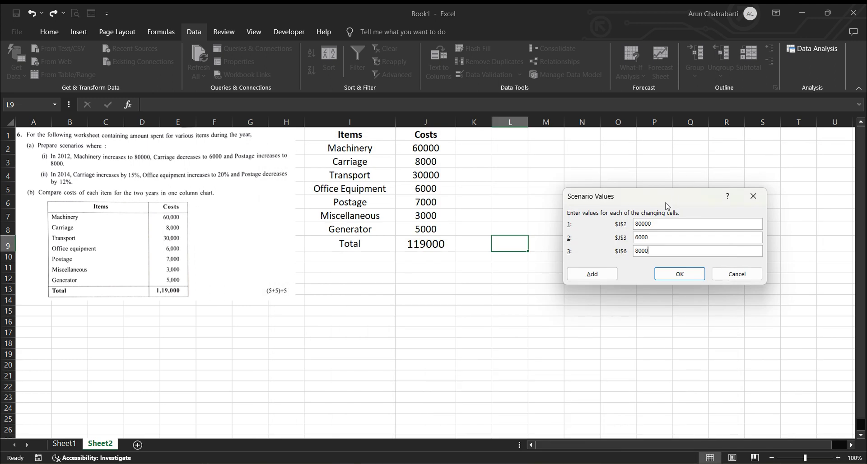
- Save the 2012 scenario, note 'add another scenario' in Notepad, and minimize it
left_click(663, 273)
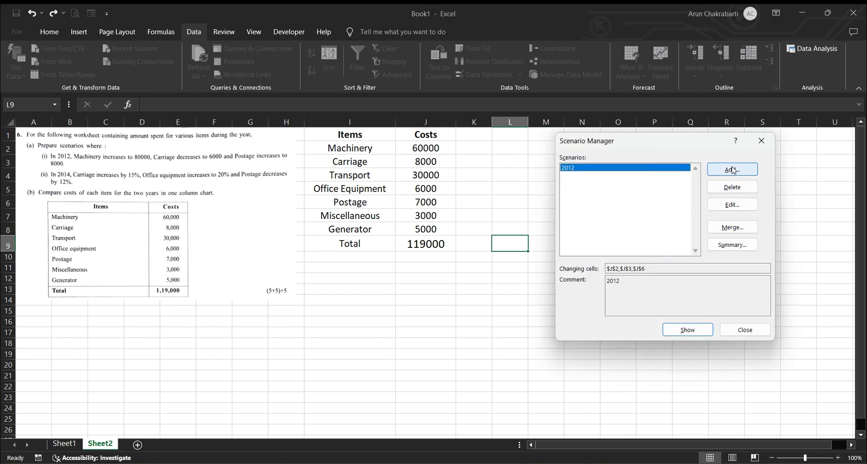
key("alt+Tab")
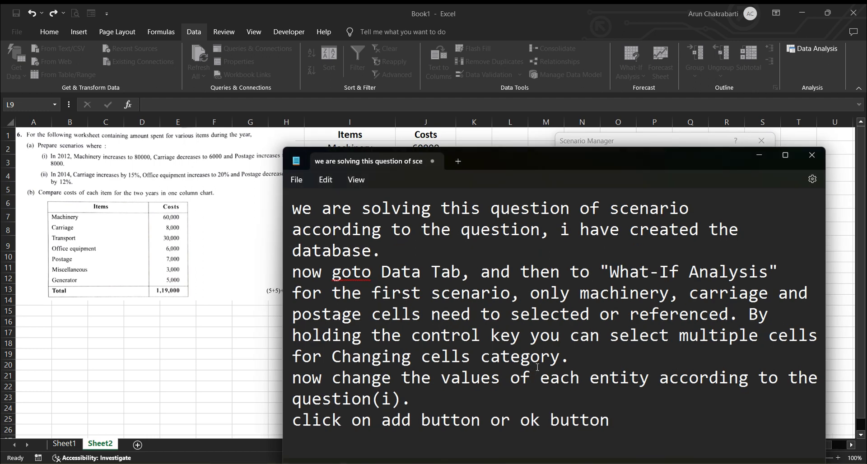
left_click_drag(632, 158, 613, 69)
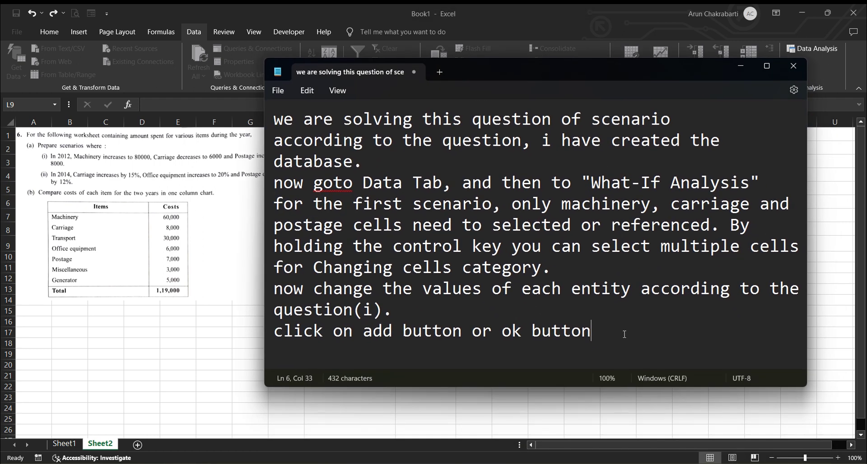
key("Return")
type("add ano")
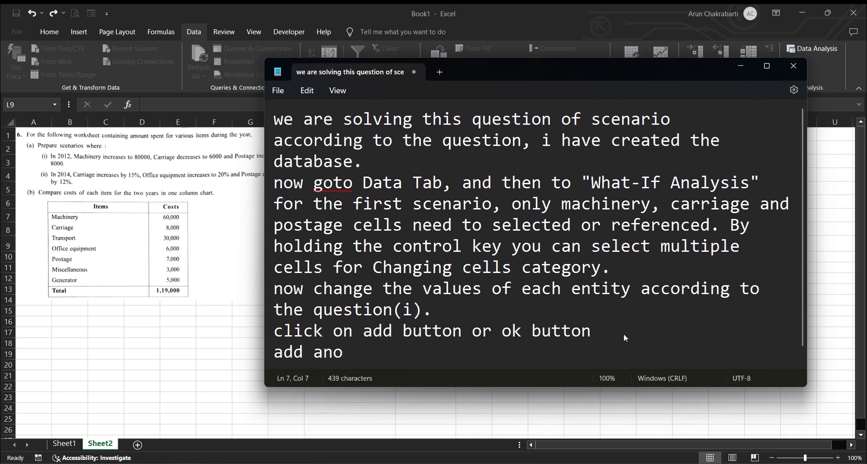
type("ther scena")
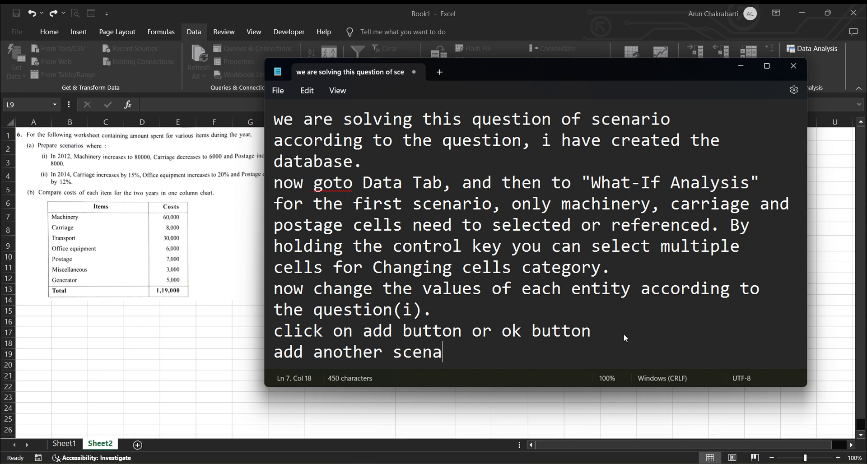
type("rio")
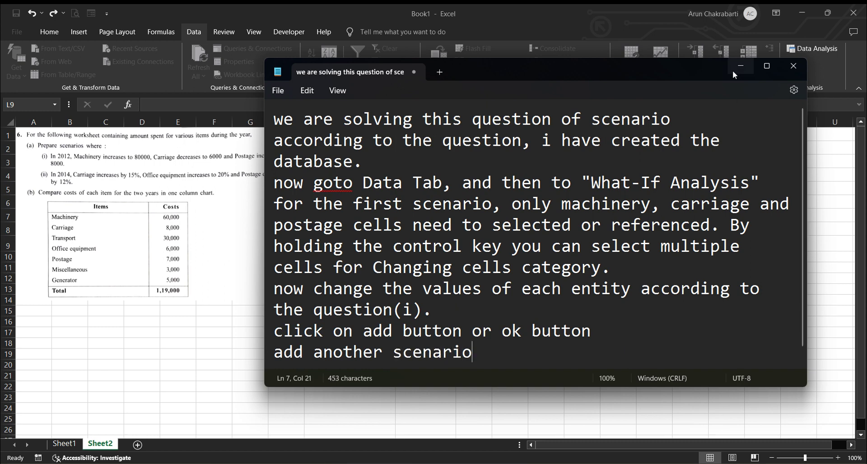
left_click(732, 72)
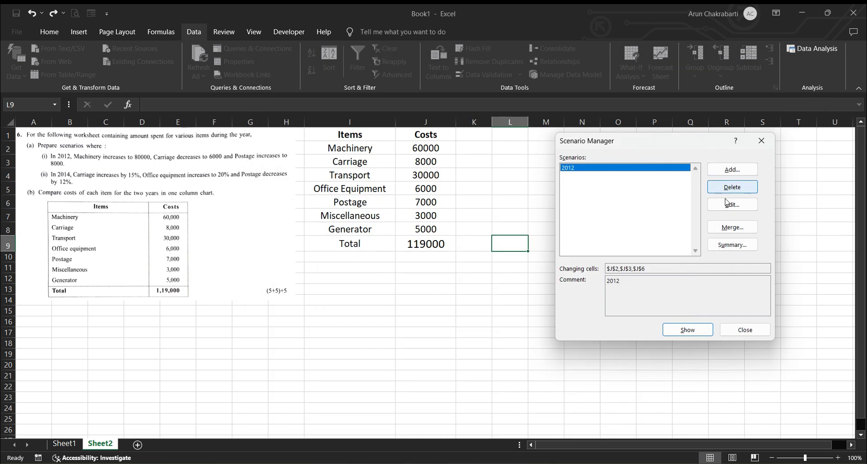
- Add scenario 2014 with changing cells J3, J5, J6 and comment 2014
left_click(732, 171)
left_click_drag(648, 149, 671, 167)
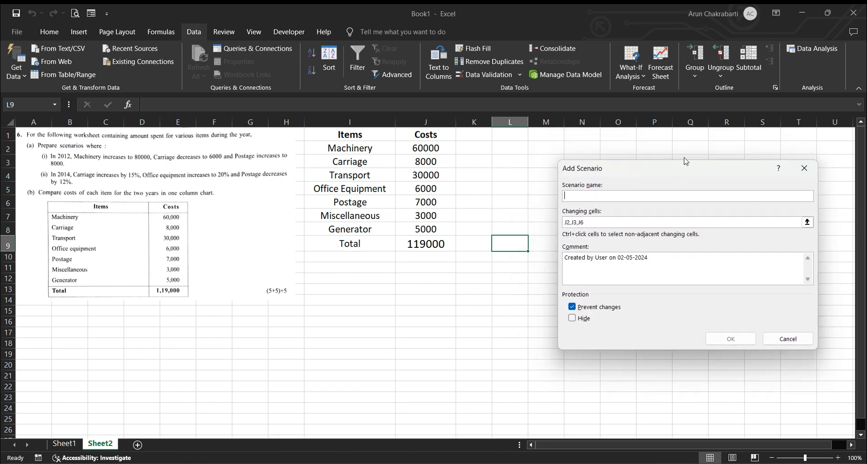
type("2014")
left_click(807, 222)
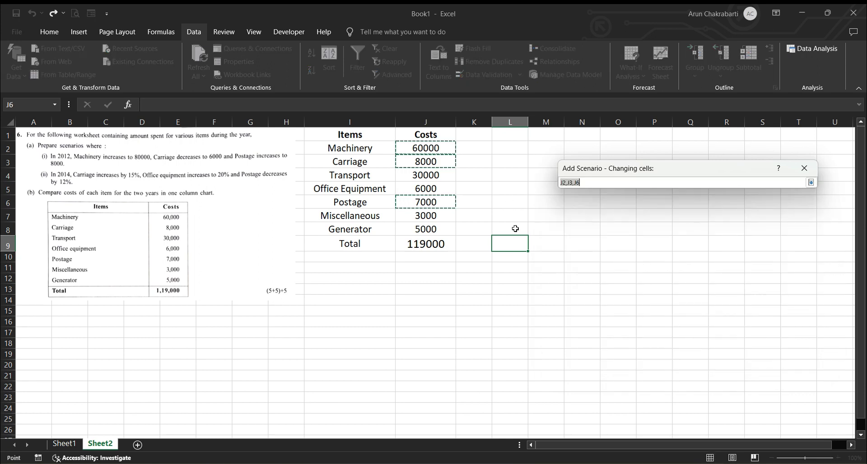
left_click(430, 163)
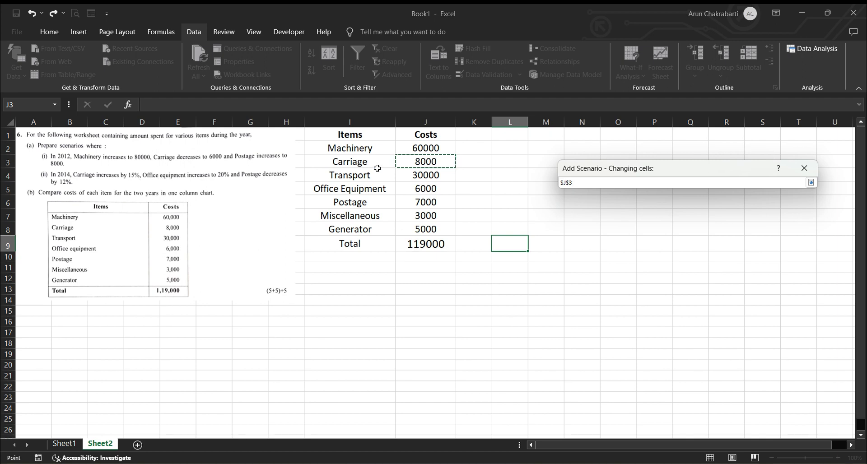
left_click(420, 189, "ctrl")
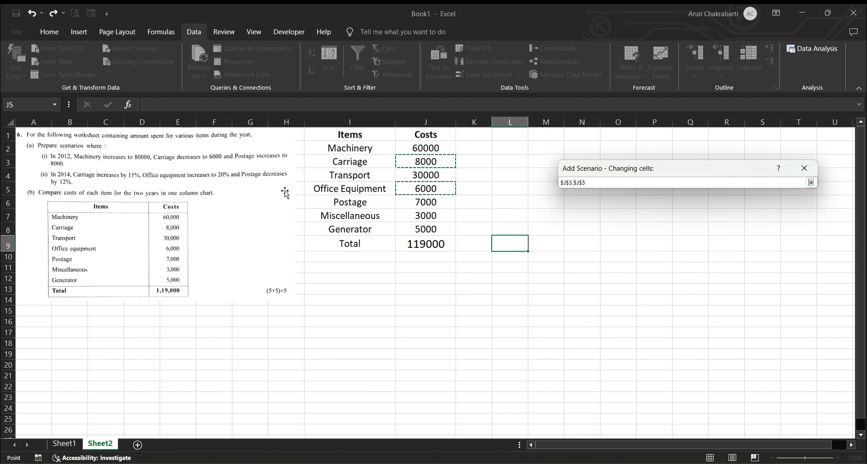
left_click(419, 203, "ctrl")
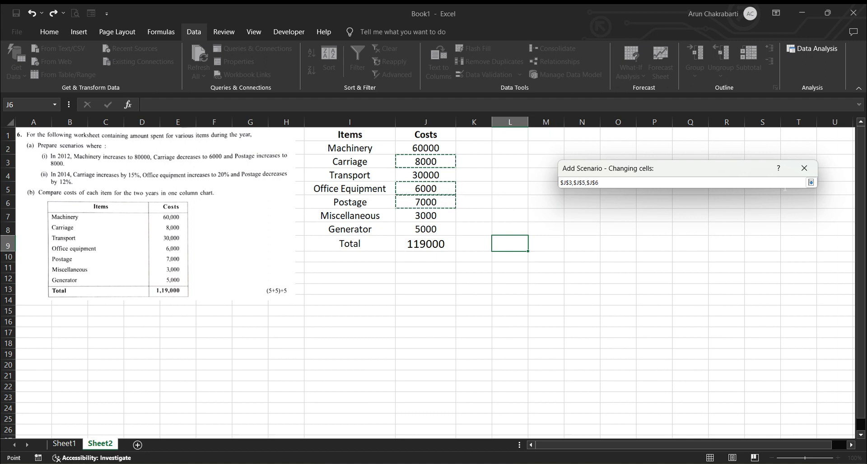
left_click(811, 182)
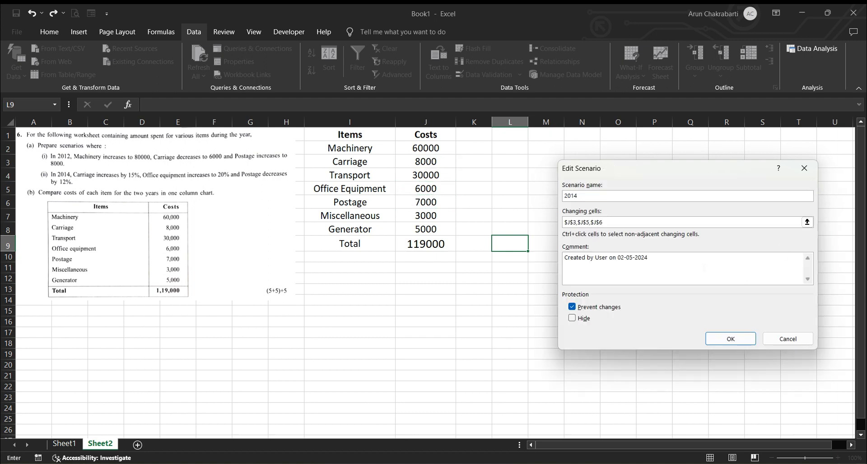
left_click_drag(661, 259, 553, 251)
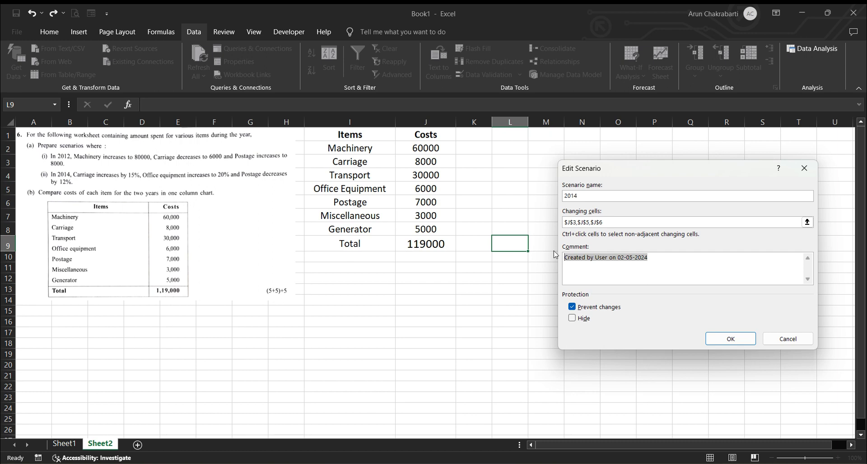
type("2014")
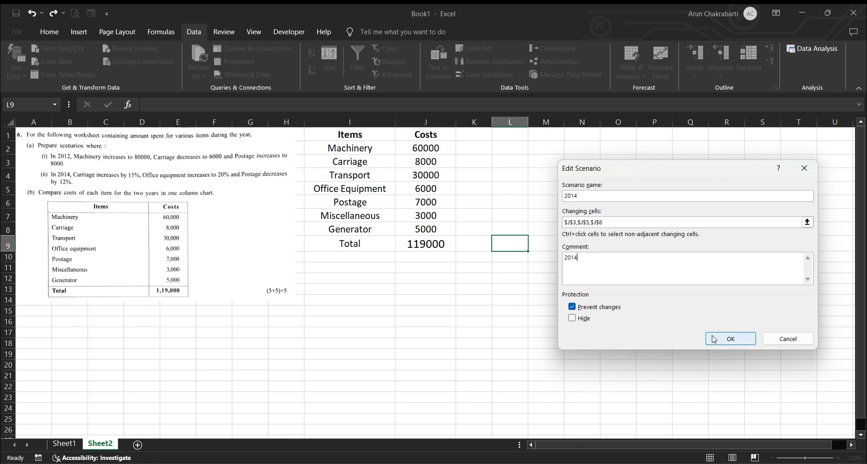
left_click(714, 339)
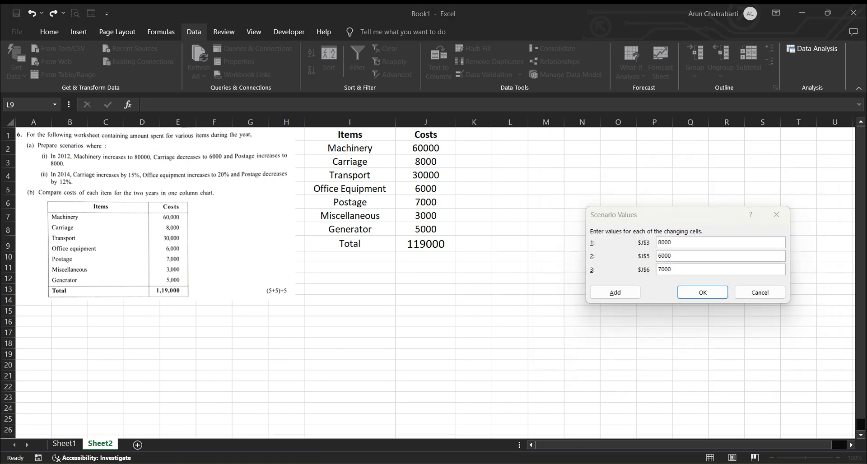
- Compute Carriage up 15% from 8000 to 9200 and enter 9200 for $J$3
key("super")
key("super")
left_click(583, 462)
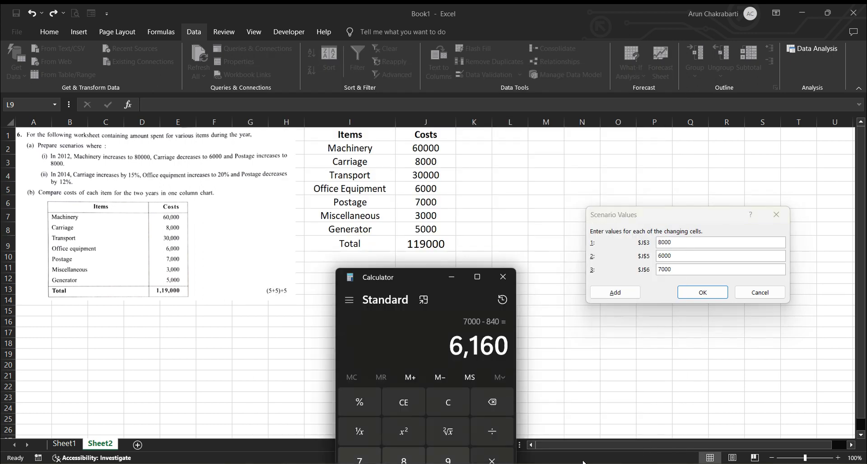
left_click(446, 400)
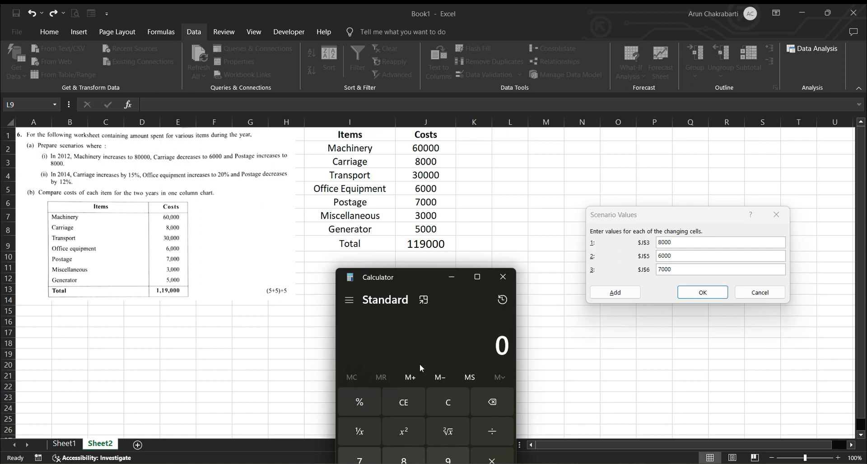
type("15/1")
type("00")
type("*")
type("8")
type("000")
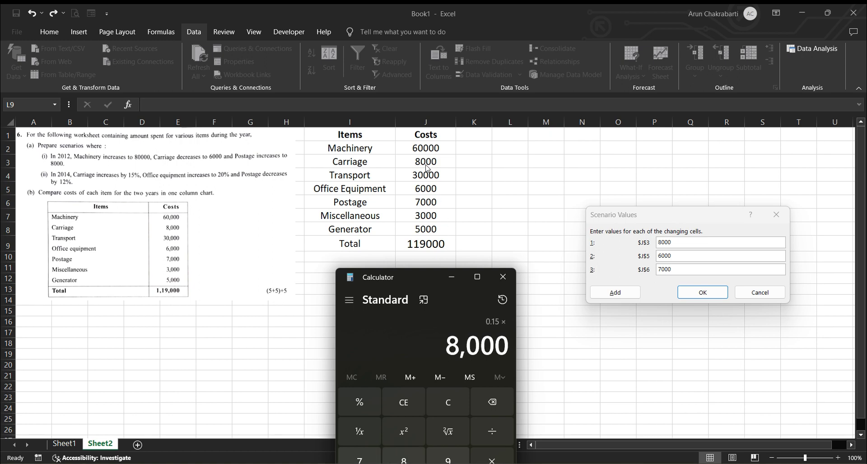
key("Return")
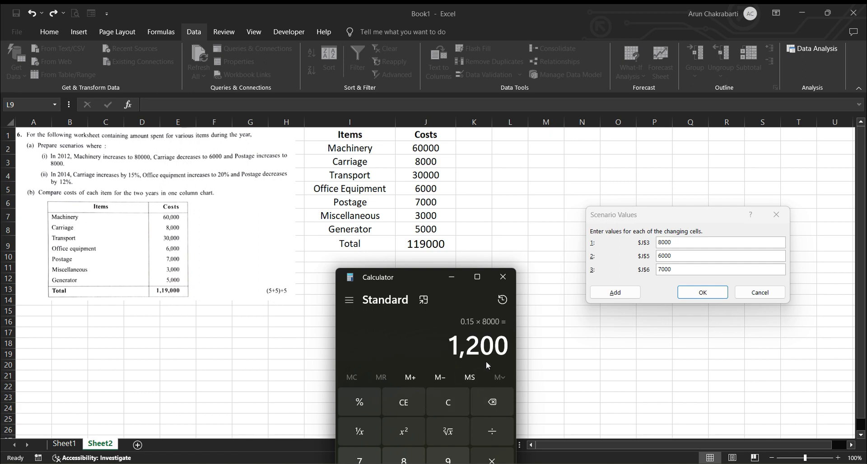
type("+8000")
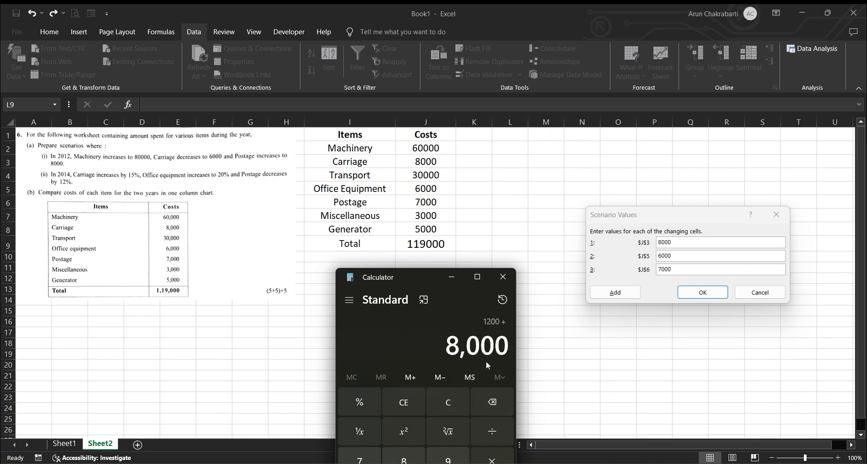
key("Return")
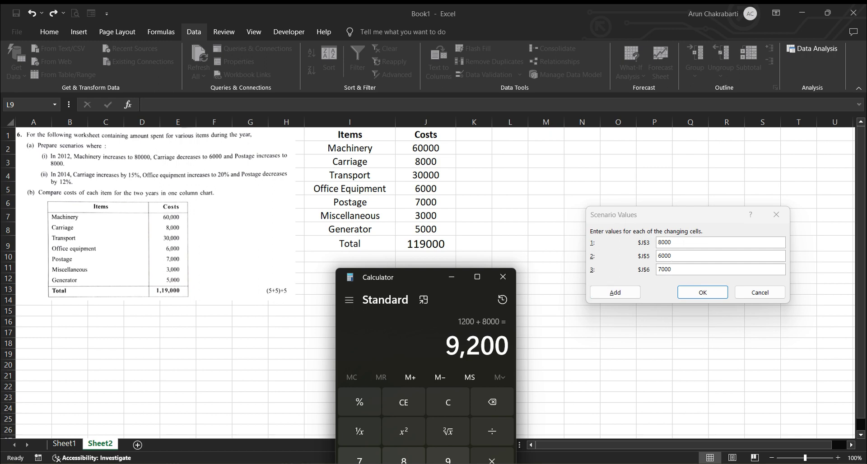
left_click(762, 213)
type("92")
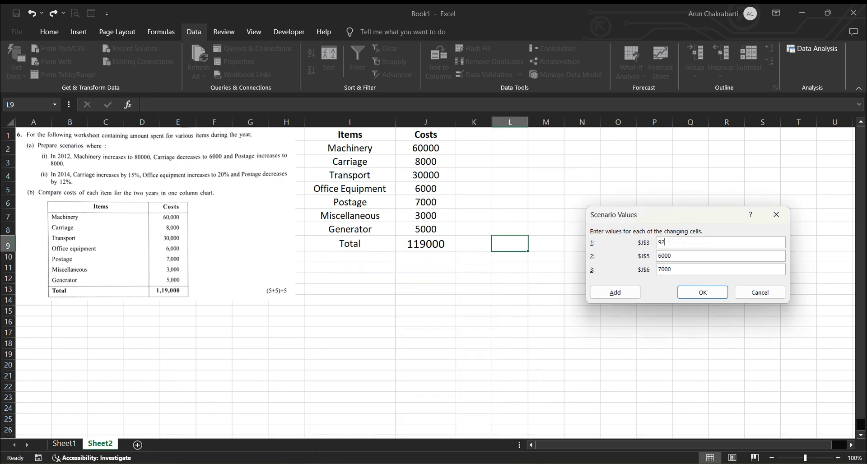
type("00")
- Compute Office Equipment up 20% from 6000 to 7200 and enter it for $J$5
key("alt+Tab")
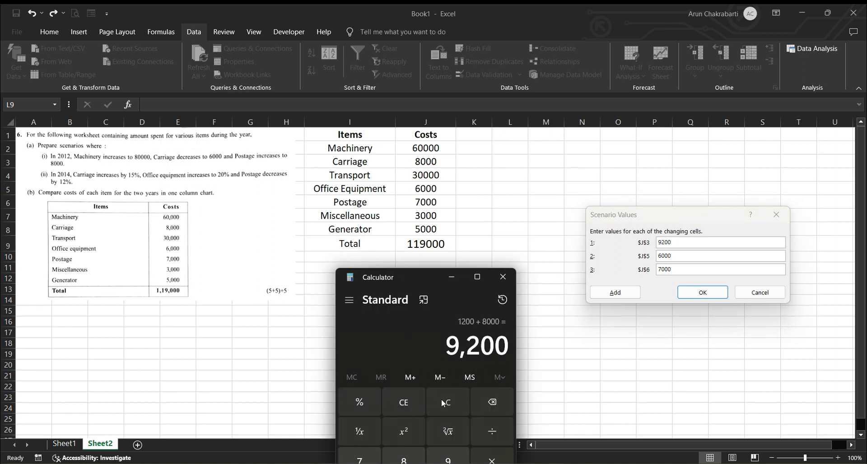
left_click(440, 399)
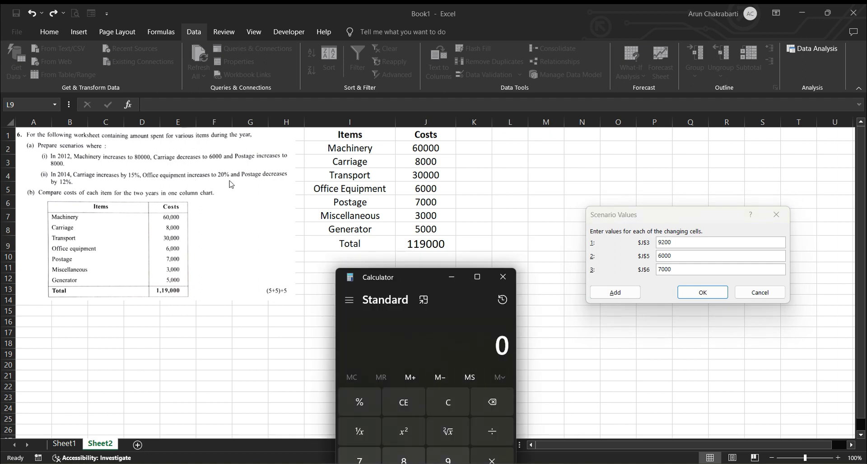
type("20")
type("100*")
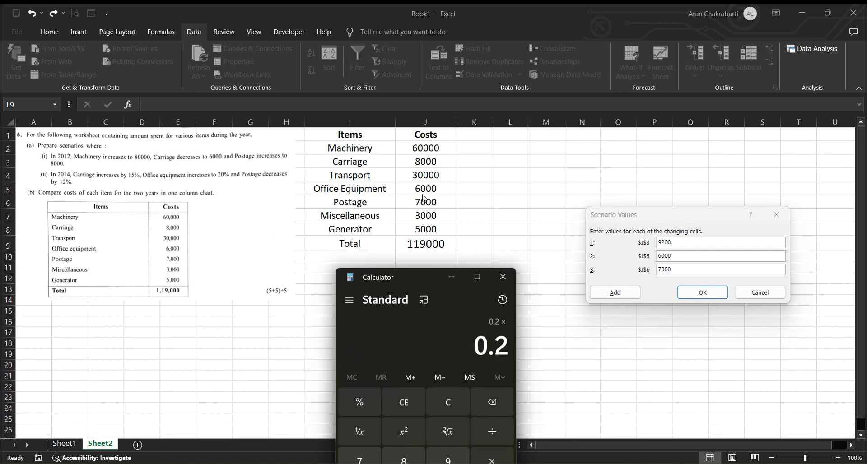
type("6")
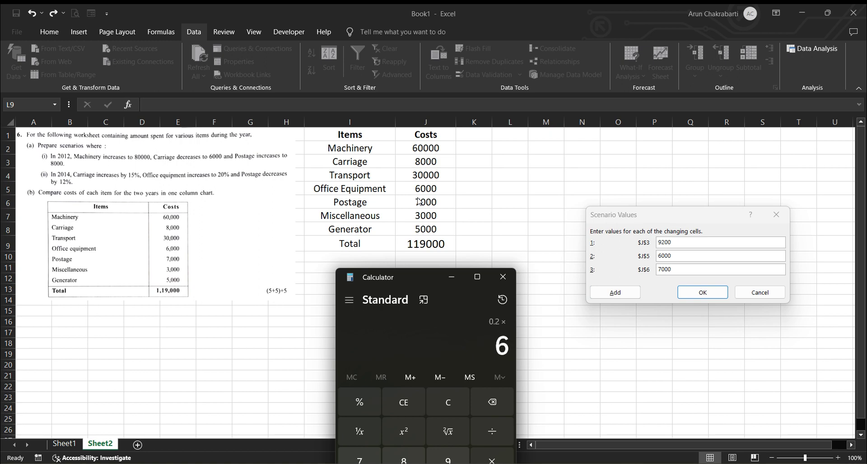
type(",000")
key("Return")
type("+")
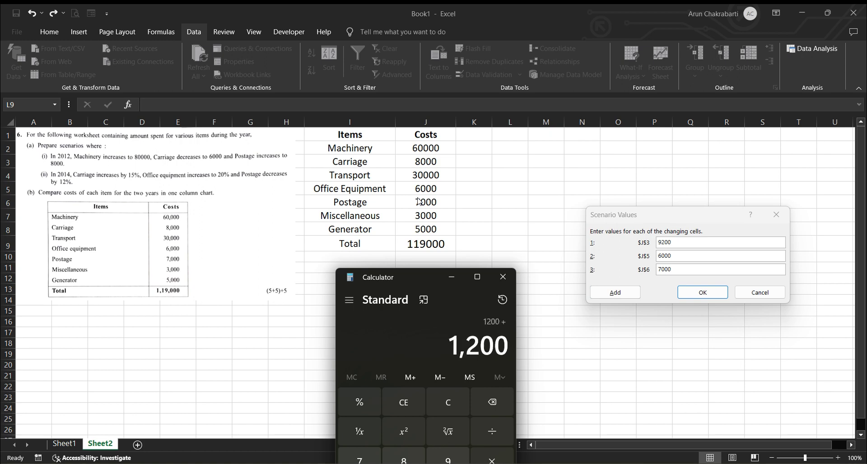
type("6000")
key("Return")
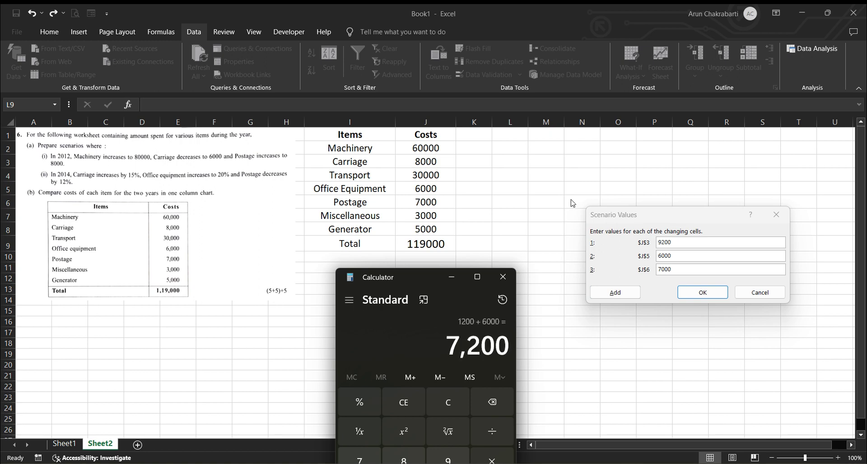
double_click(688, 256)
type("72")
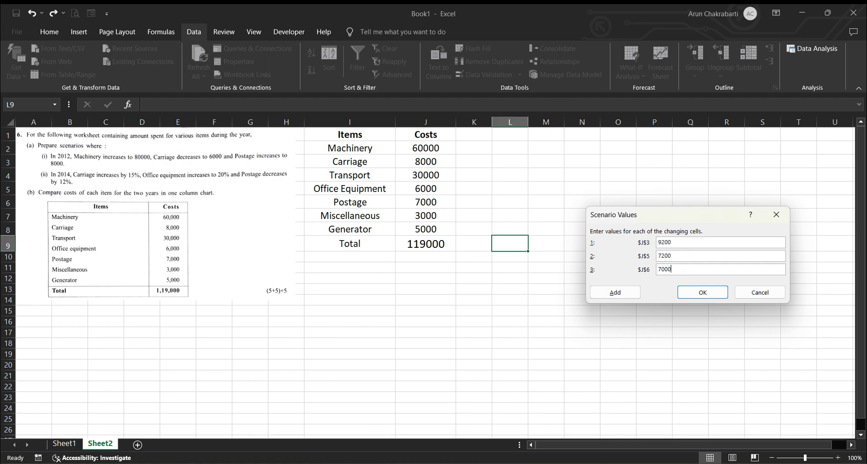
- Compute Postage cut 12% from 7000 to 6160 and enter it for $J$6
key("alt+Tab")
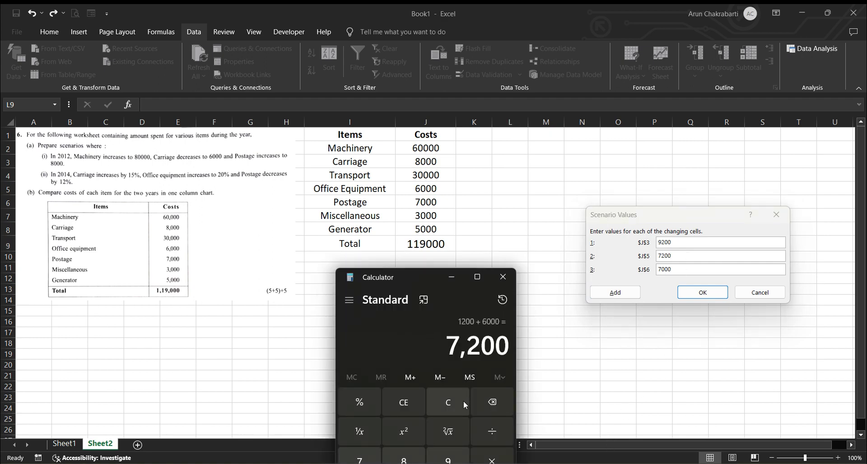
left_click(463, 403)
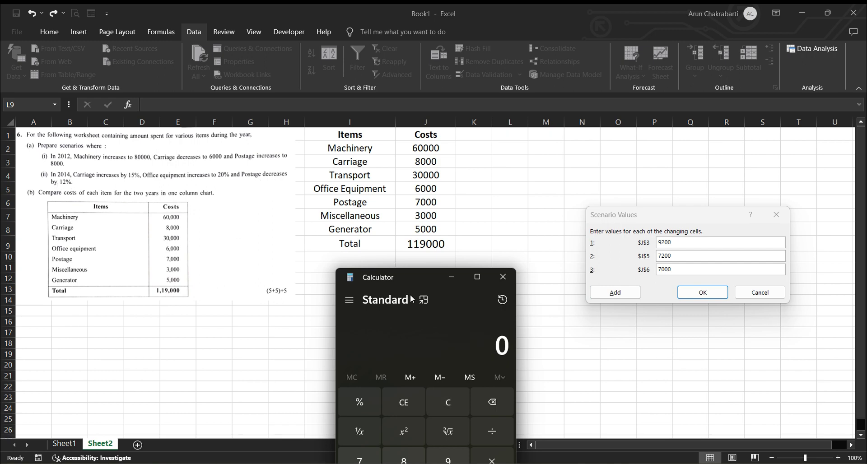
type("12/100")
type("*")
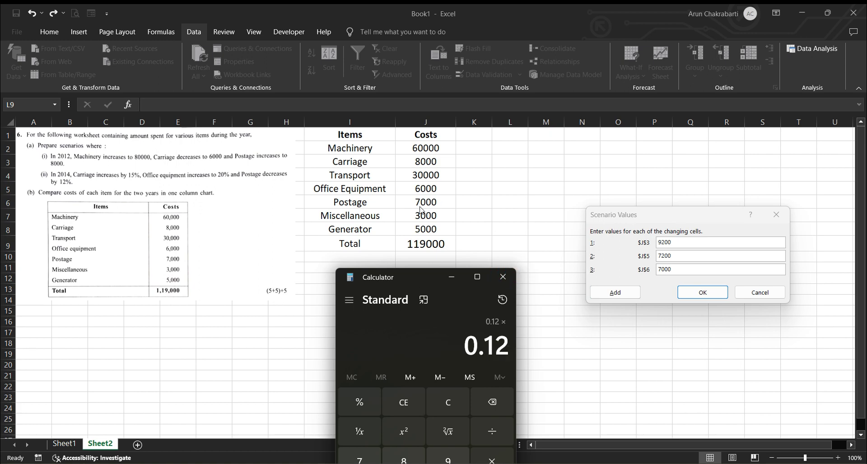
type("7000")
key("Return")
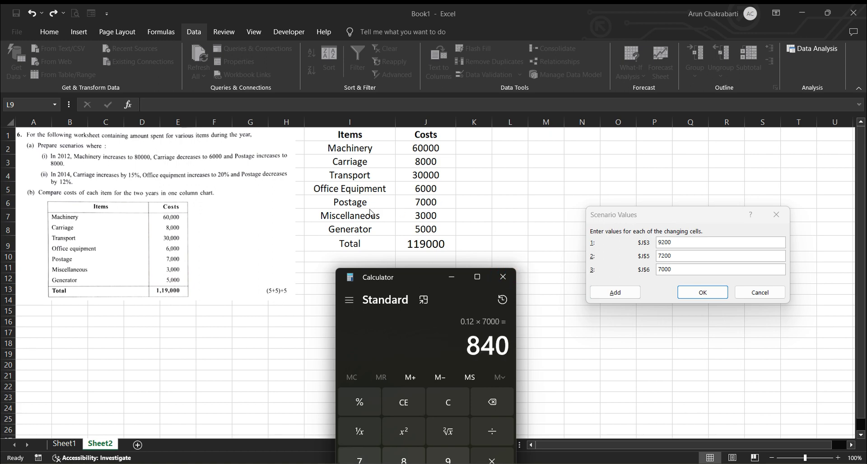
left_click(446, 398)
type("70")
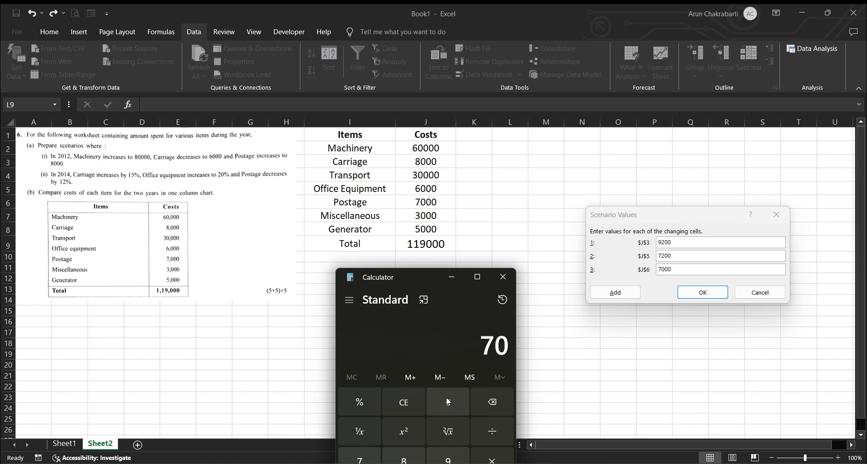
type("00 ")
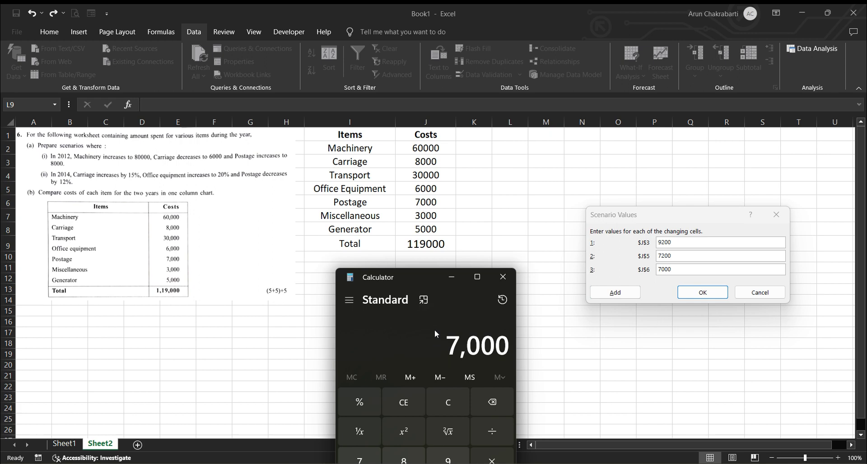
type("- 840")
key("Return")
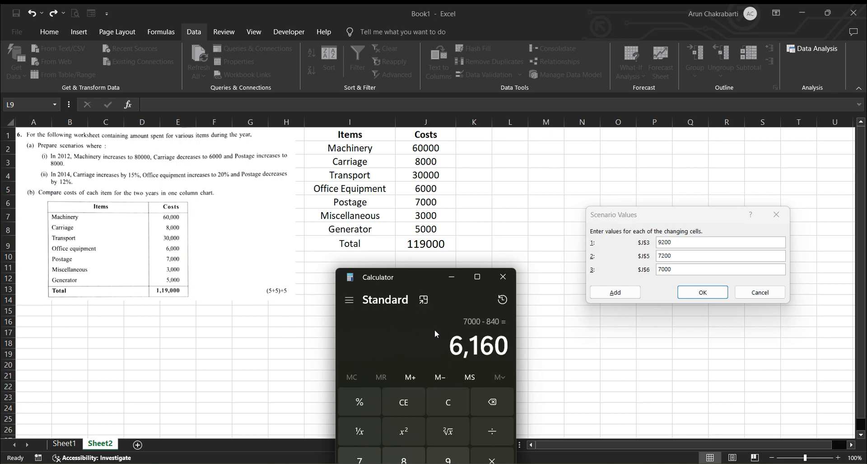
left_click(701, 270)
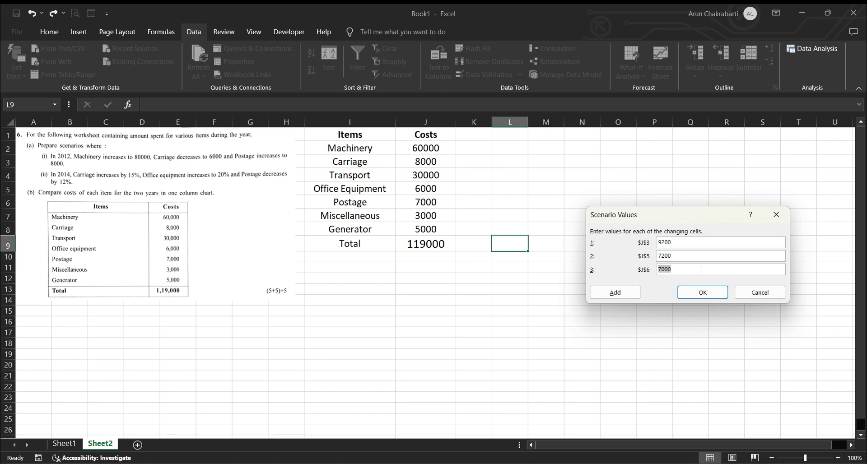
type("6160")
- Save the 2014 scenario values and note 'now click on scenario summary first' in Notepad
left_click(691, 294)
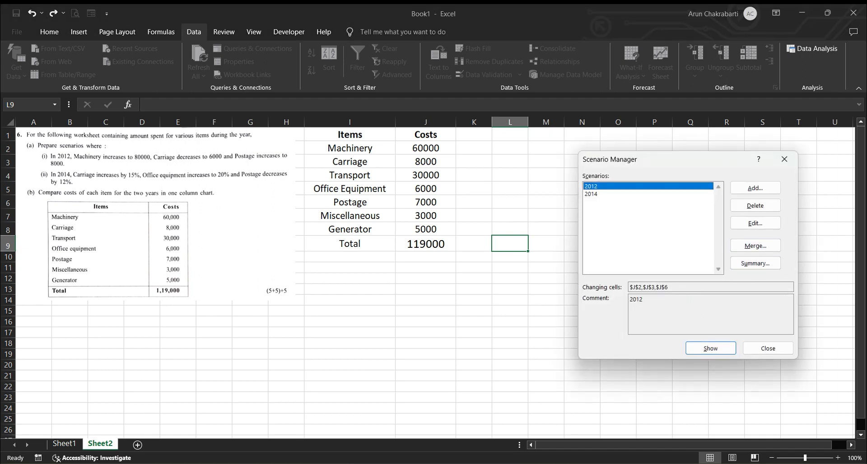
key("alt+Tab")
key("Return")
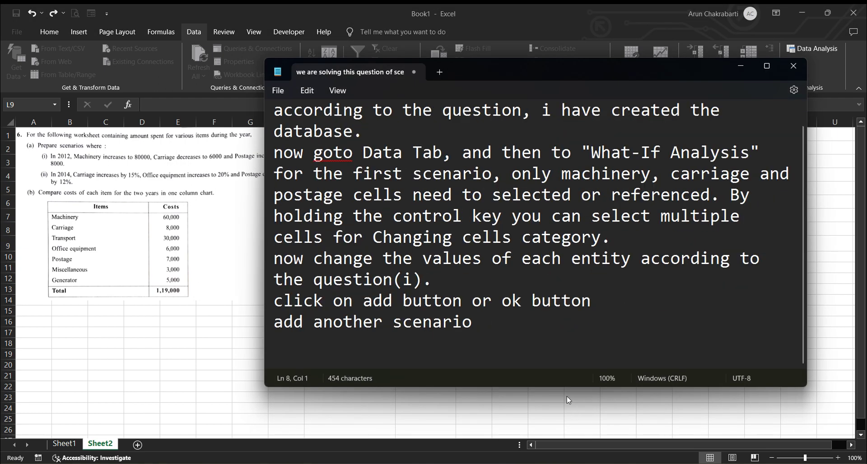
type("now click")
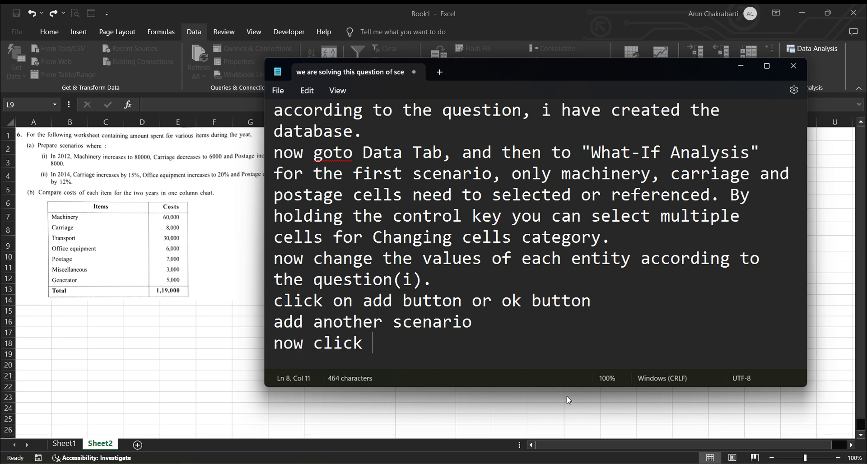
type("on scenario")
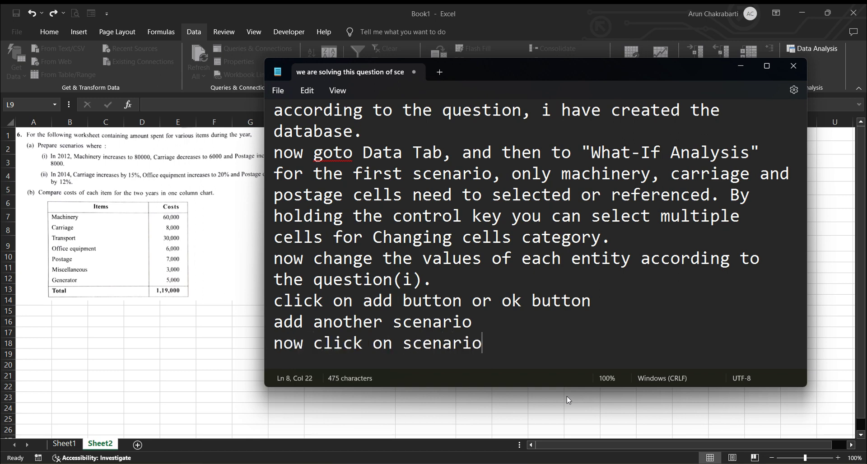
type(" mang")
key("BackSpace")
key("BackSpace")
key("BackSpace")
key("BackSpace")
type("summary")
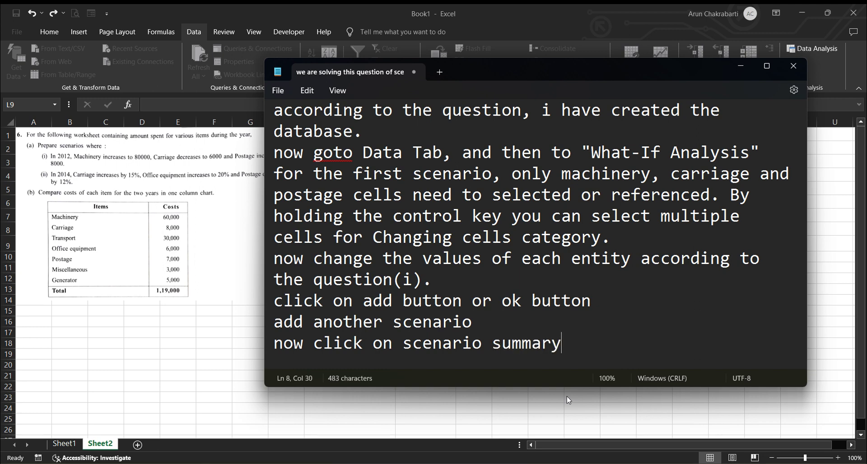
type(" f")
type("irst")
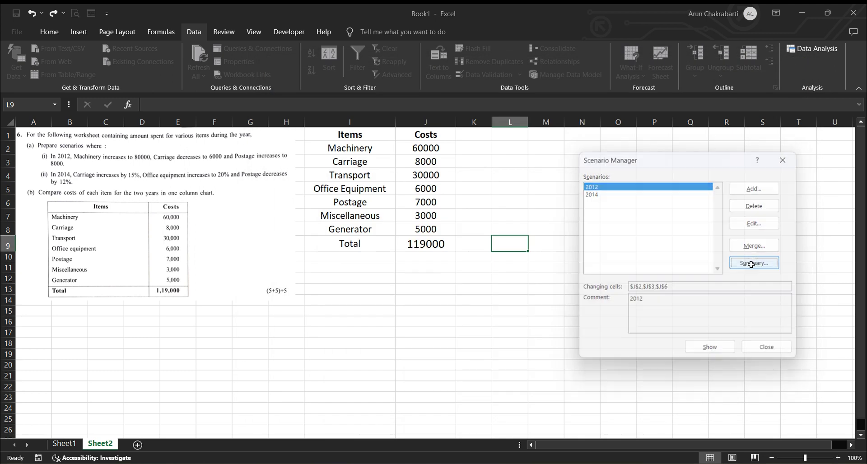
- Generate a Scenario Summary report using J9 as the result cell
left_click(751, 264)
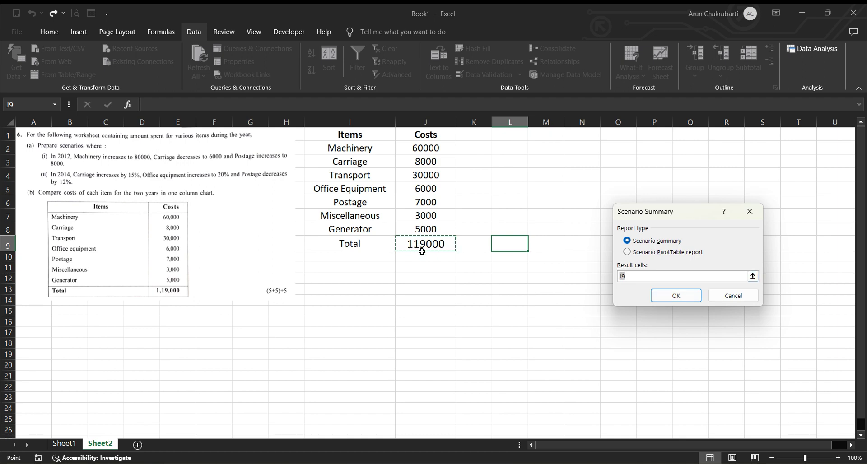
left_click(674, 296)
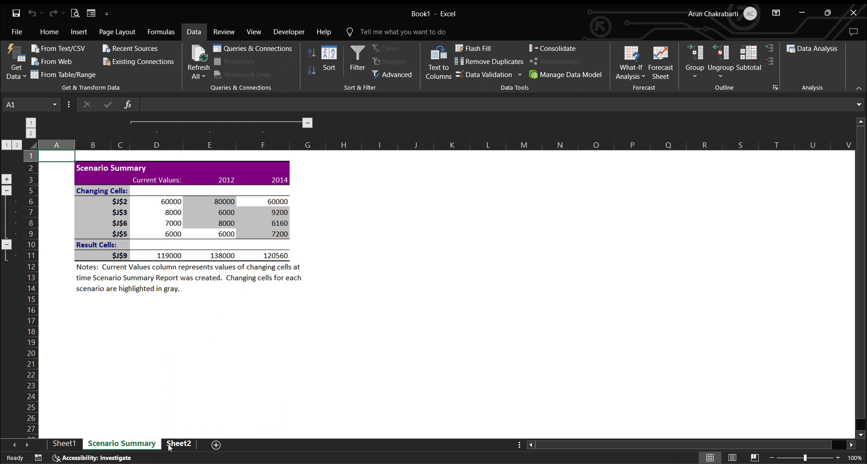
- Return to Sheet2 and reopen Scenario Manager listing the 2012 and 2014 scenarios
left_click(64, 444)
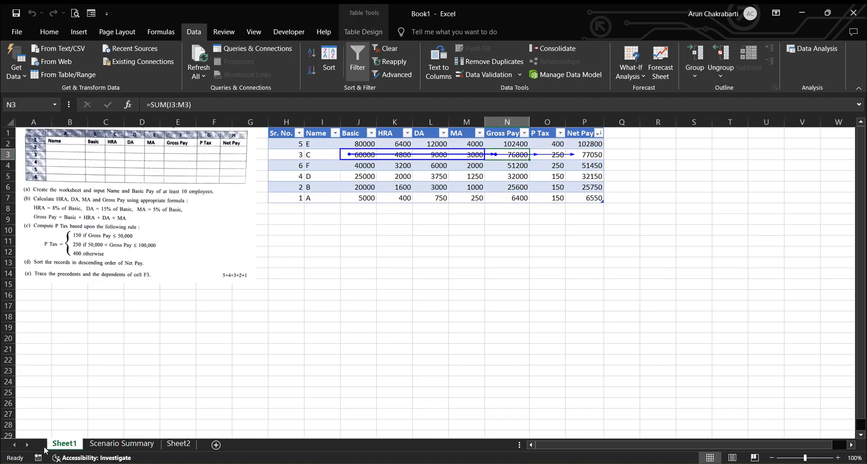
left_click(178, 444)
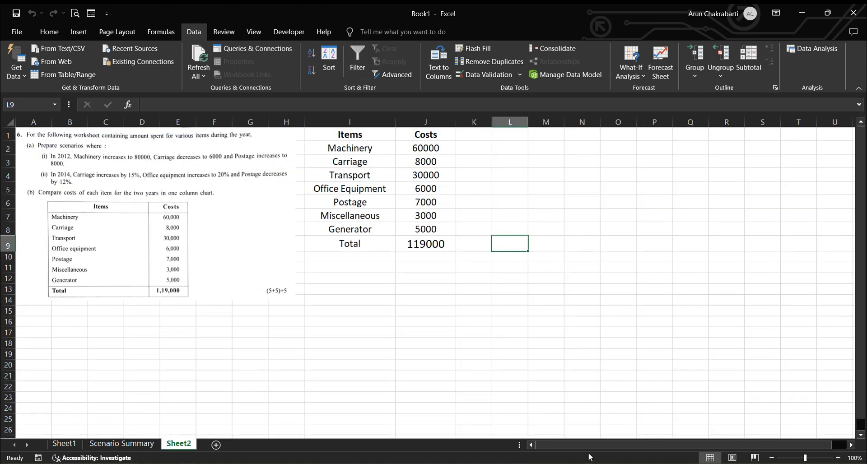
left_click(630, 72)
left_click(649, 92)
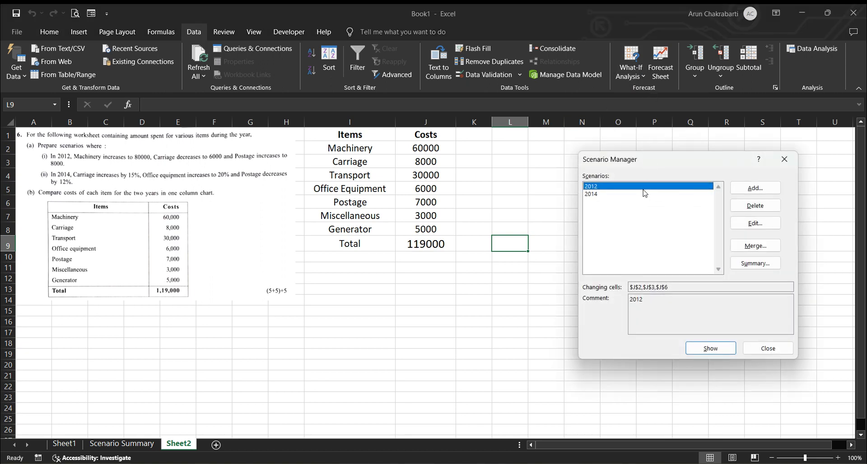
- Note in Notepad how to reopen What-If Analysis, select 2014, and click Show to see changes
key("alt+Tab")
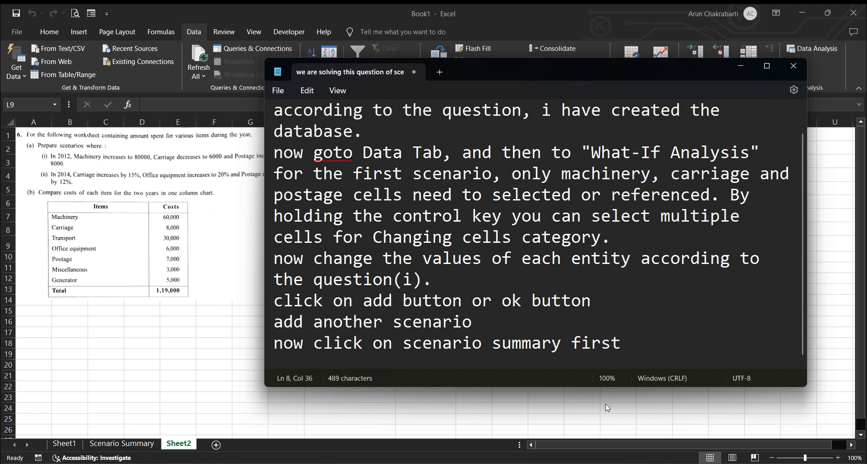
key("Return")
type("now ")
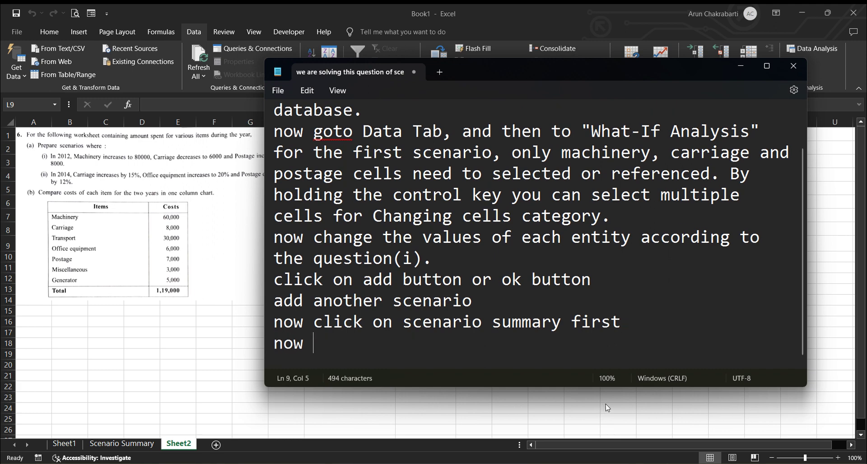
type("again ope")
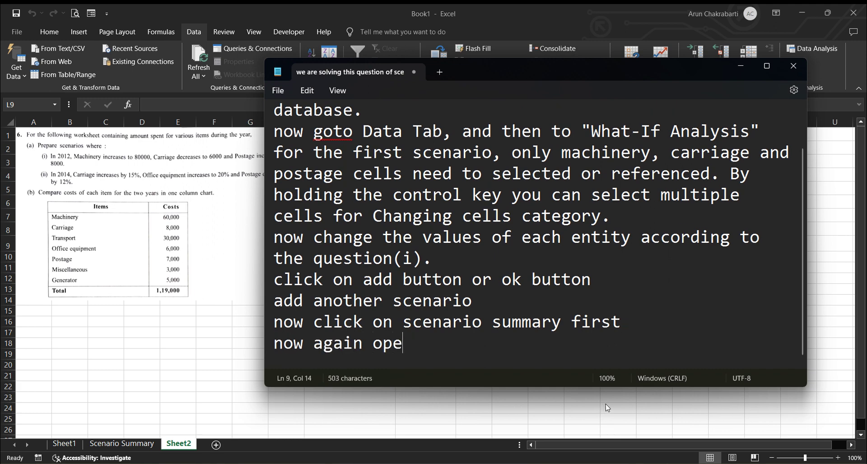
type("n the what")
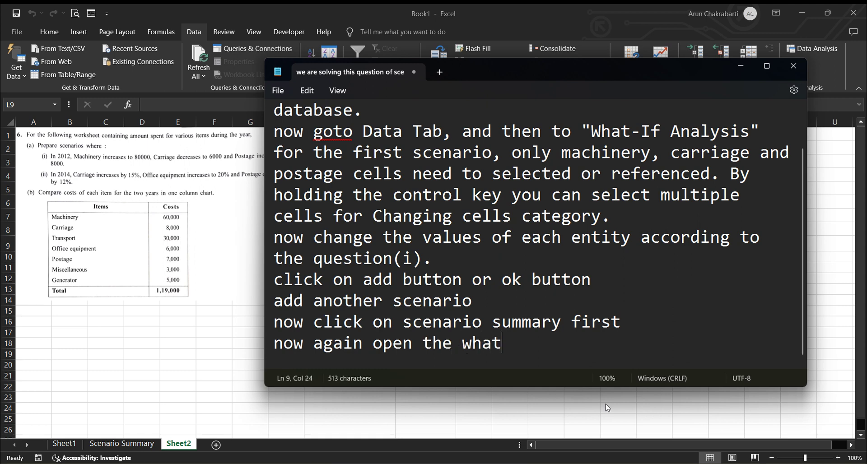
type("if analy")
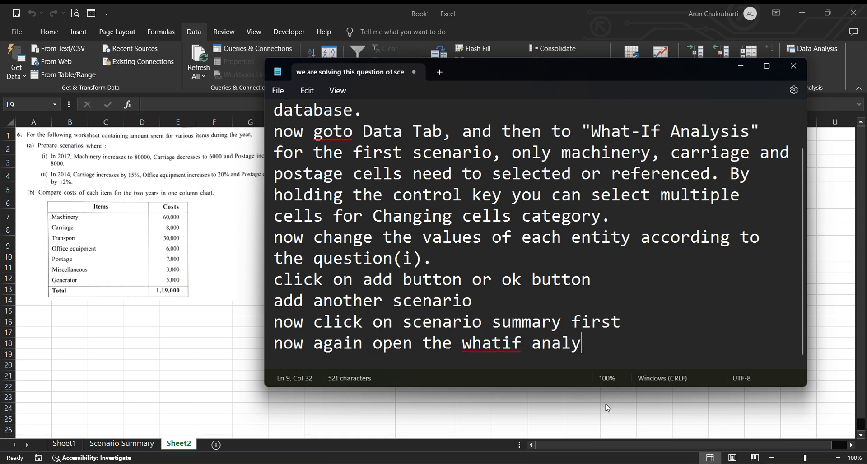
type("sis wind")
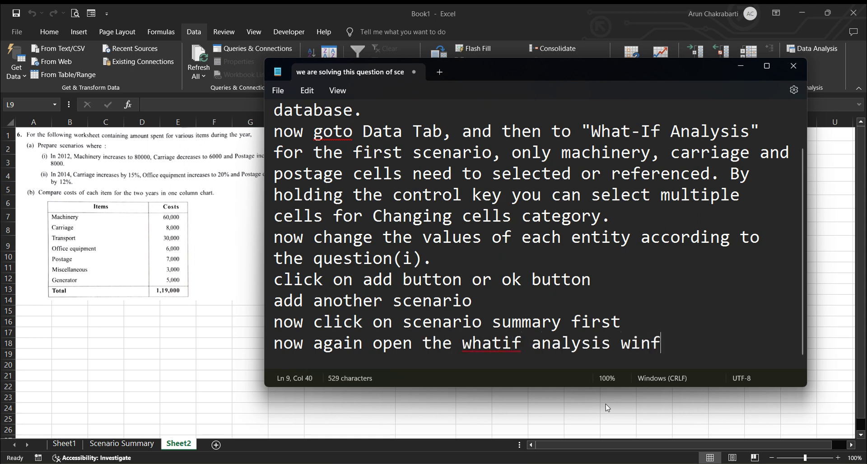
key("BackSpace")
key("BackSpace")
type("d")
key("BackSpace")
type("ndo")
type("w and ")
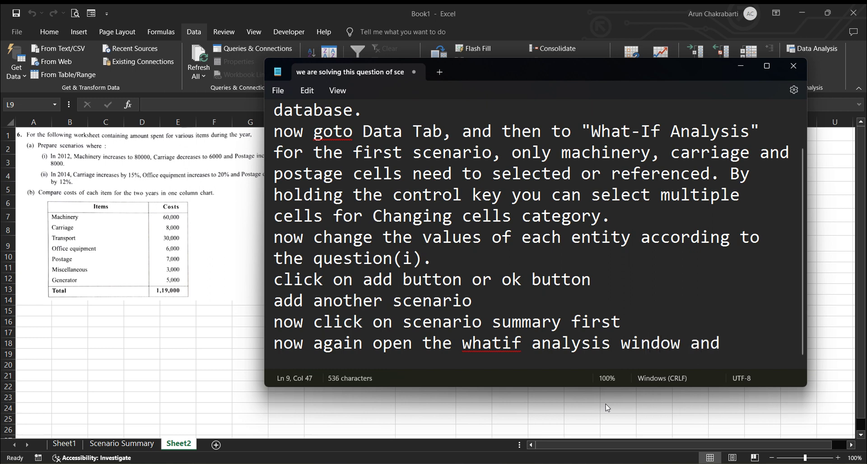
type("select")
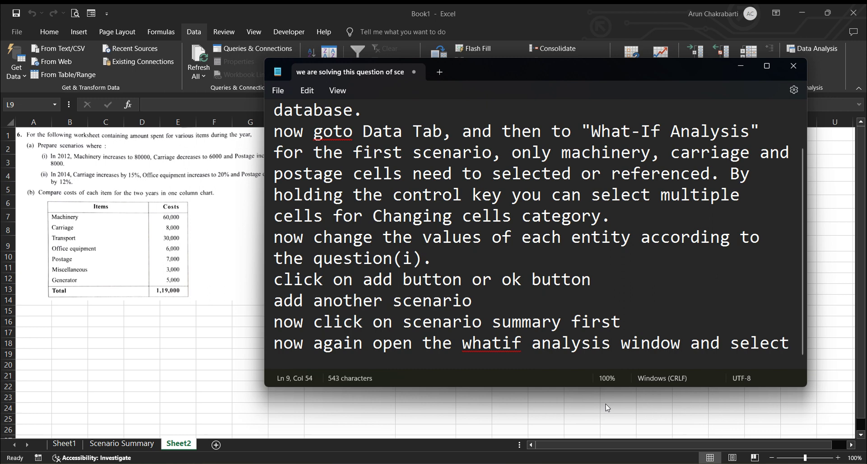
type(" 2014 an")
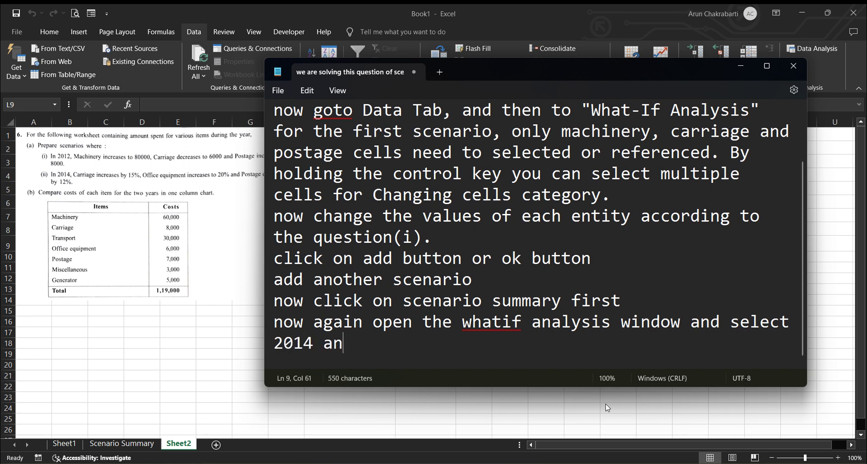
type("d click on sh")
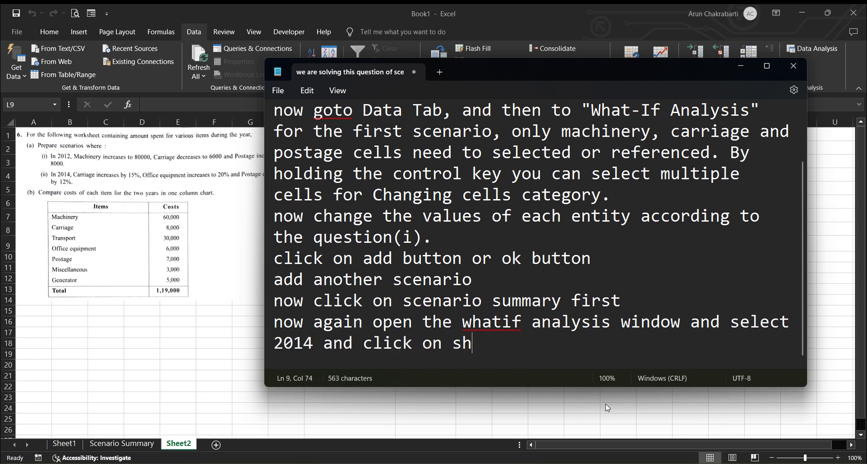
type("ow. you")
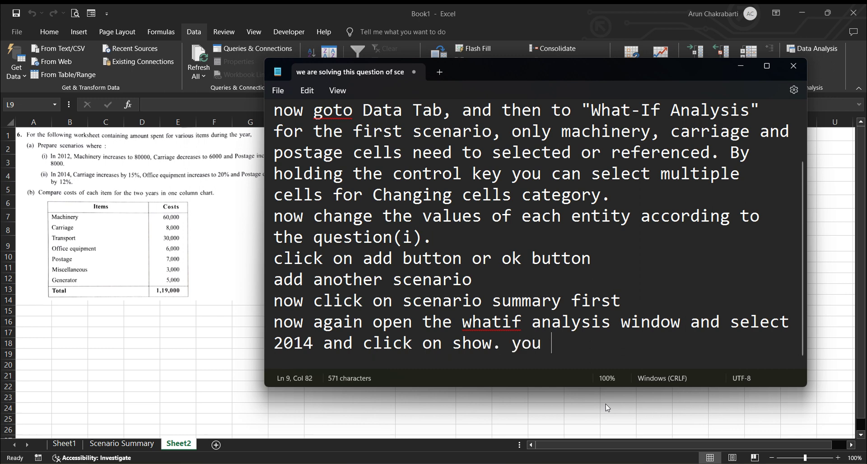
type(" will see th")
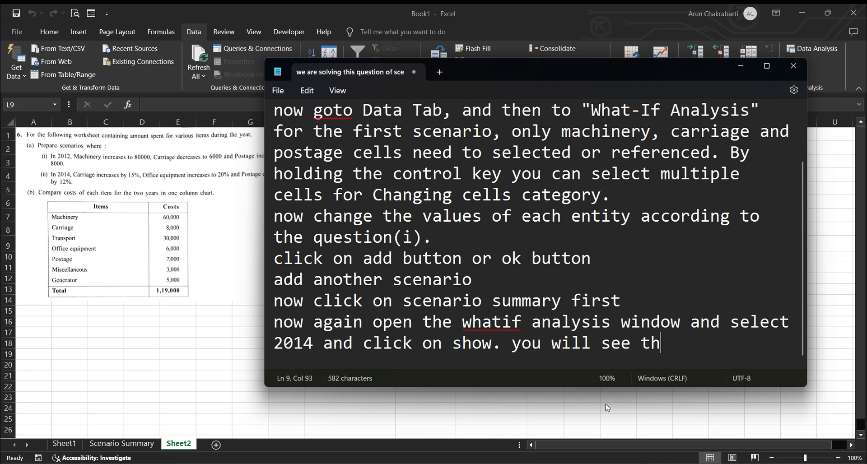
type("e changes")
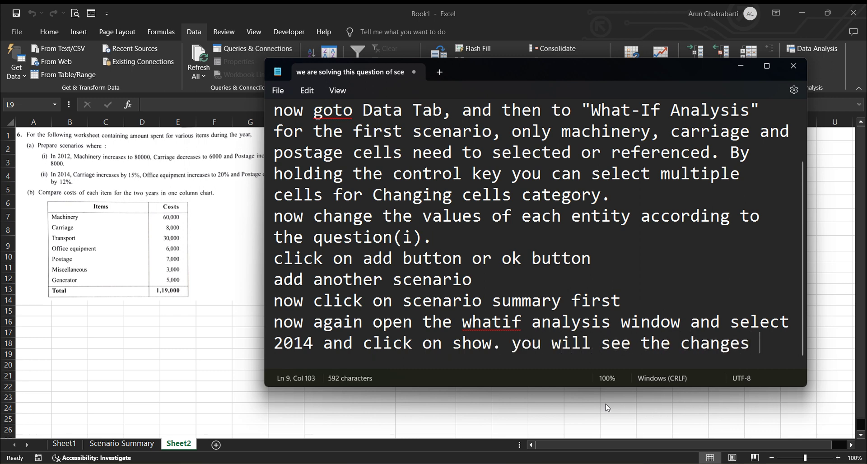
type(" in the datab")
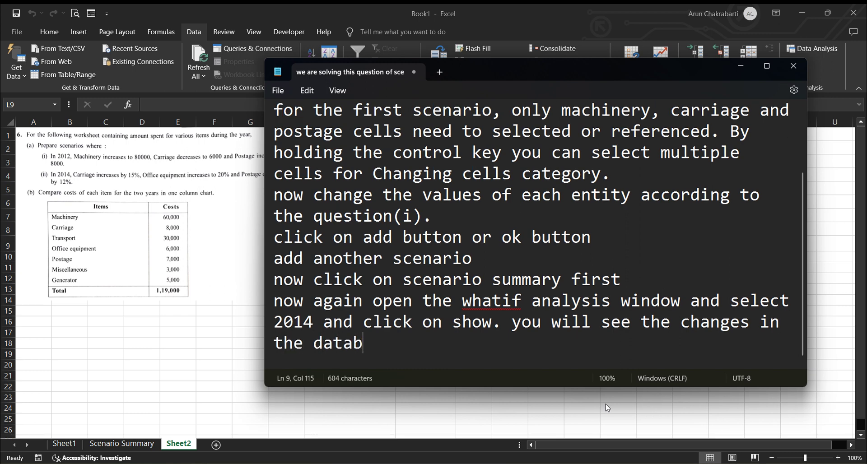
type("ase that wi")
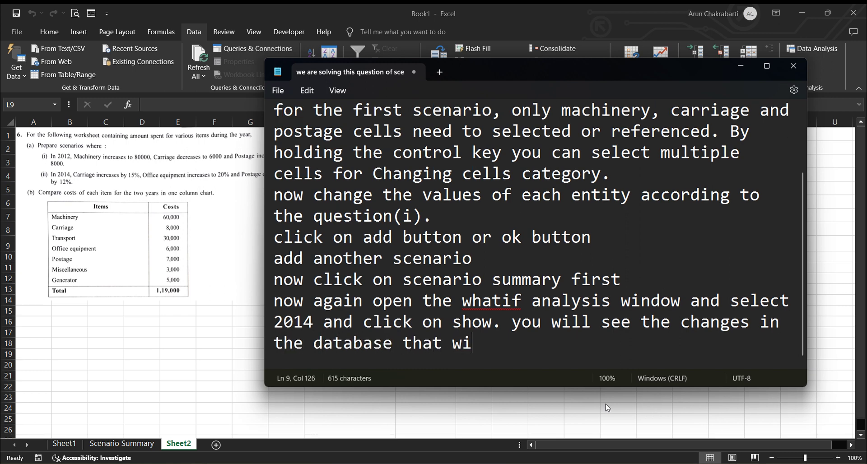
type("ll happen i")
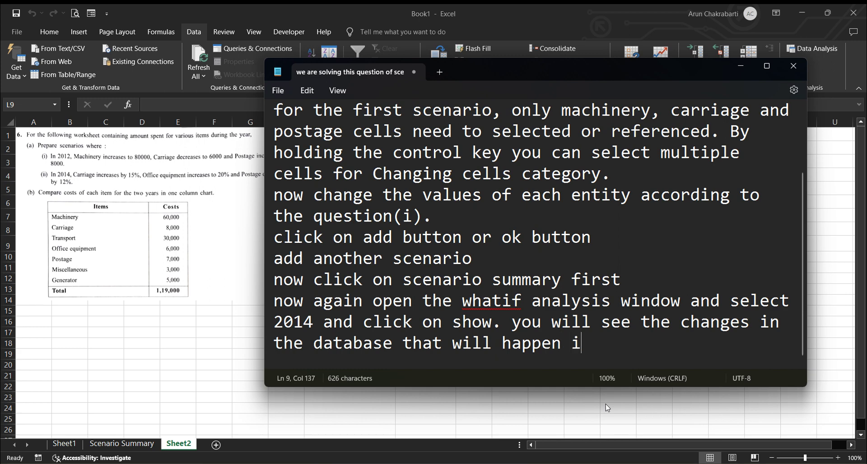
type("f such a sce")
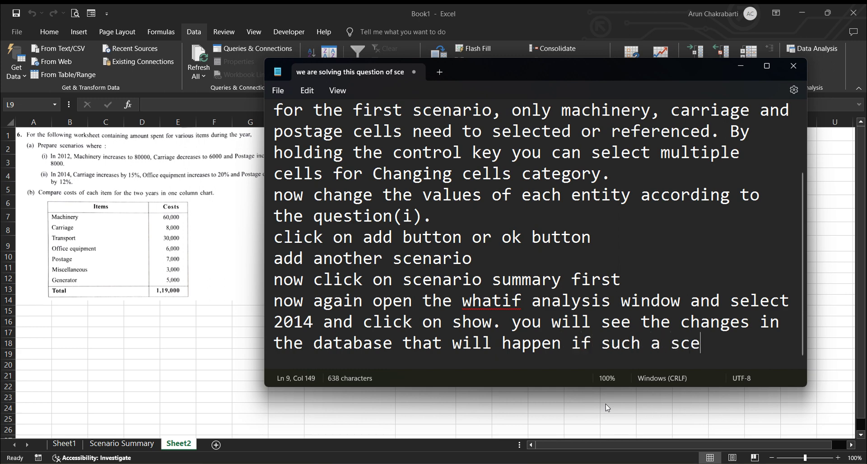
type("nario happe")
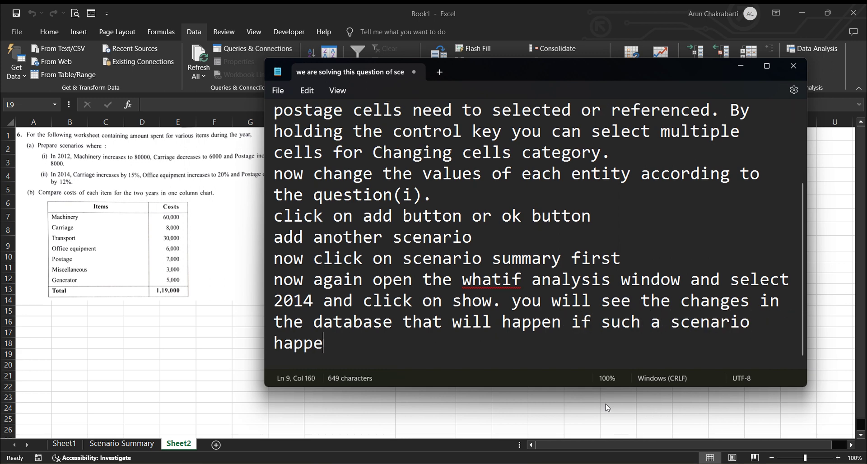
type("ns. s")
type("imilarl")
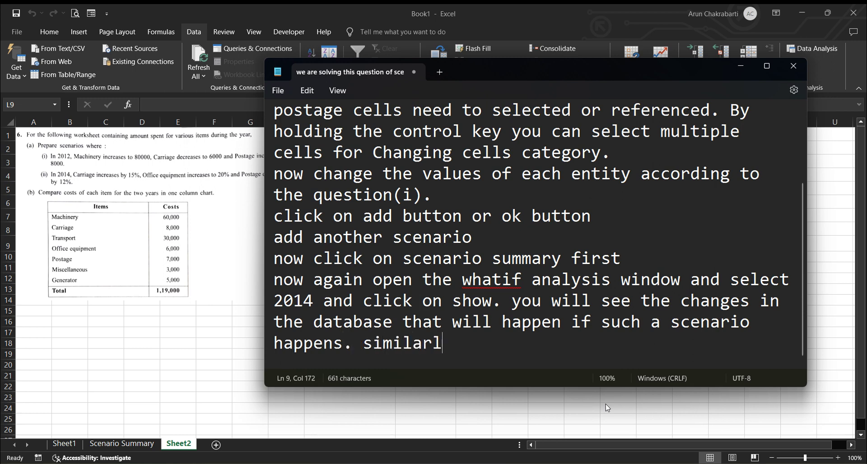
type("y ")
type("for 201")
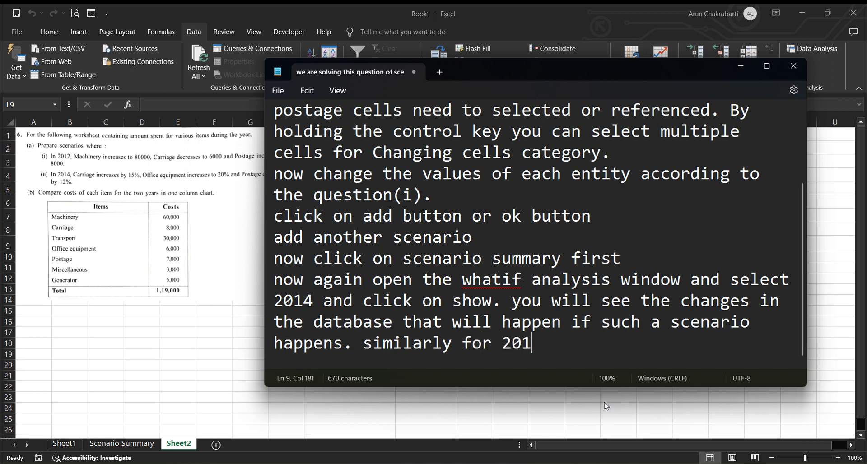
type("4. let's ")
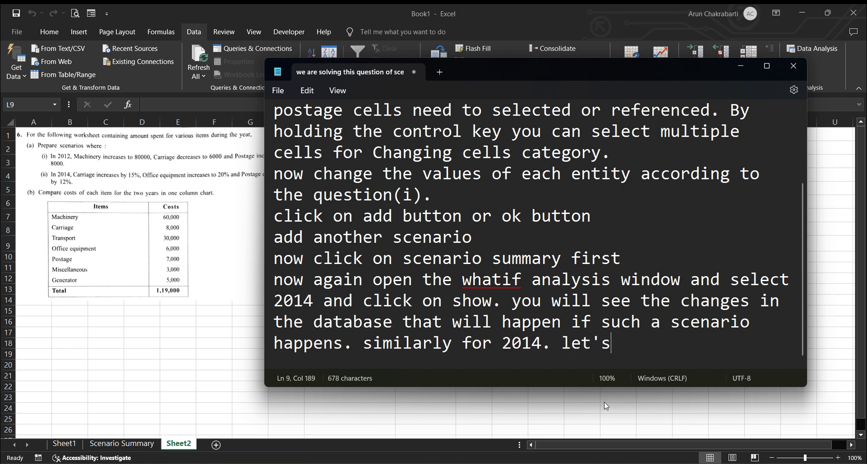
type("try")
- Show the 2012 scenario, then the 2014 scenario, on the cost table
left_click(741, 67)
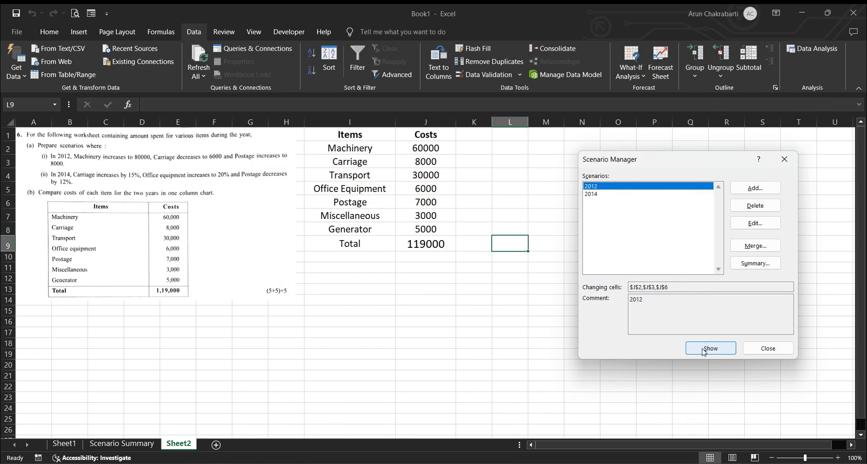
left_click(703, 351)
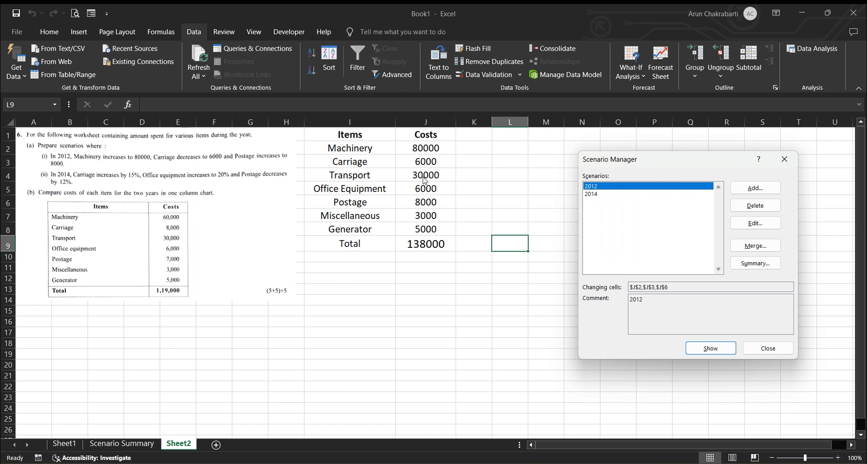
left_click(602, 194)
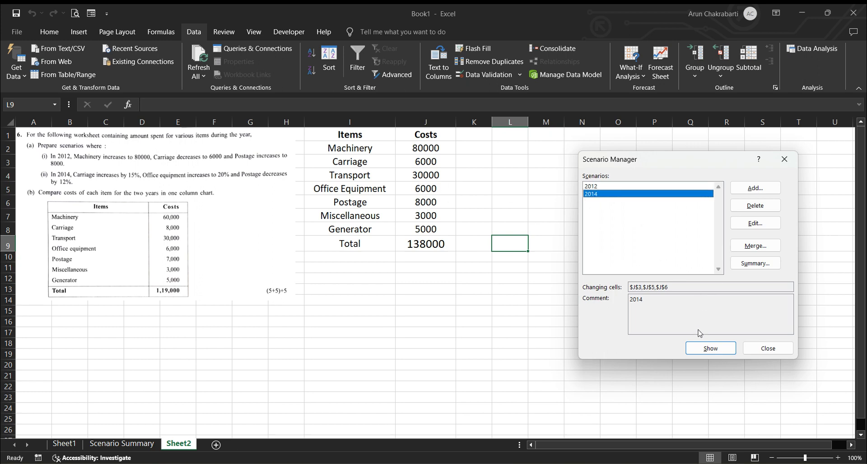
left_click(703, 345)
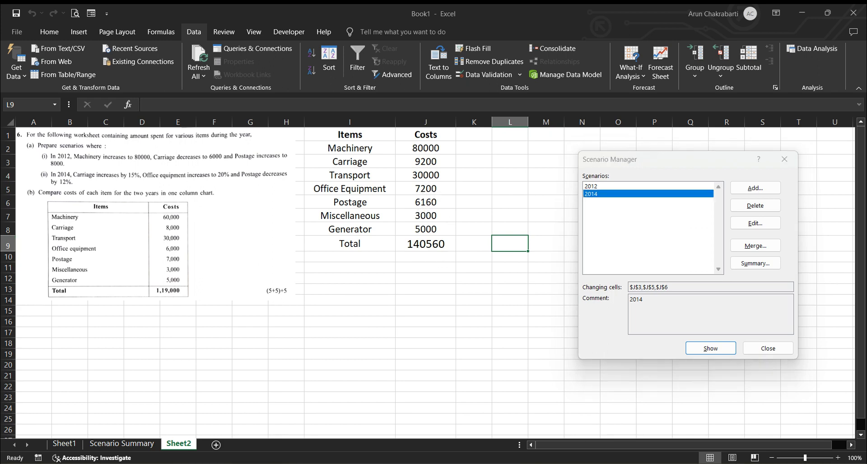
key("alt+Tab")
- Add a closing line 'hope you have understood' on a new line at the end of the Notepad notes
key("Return")
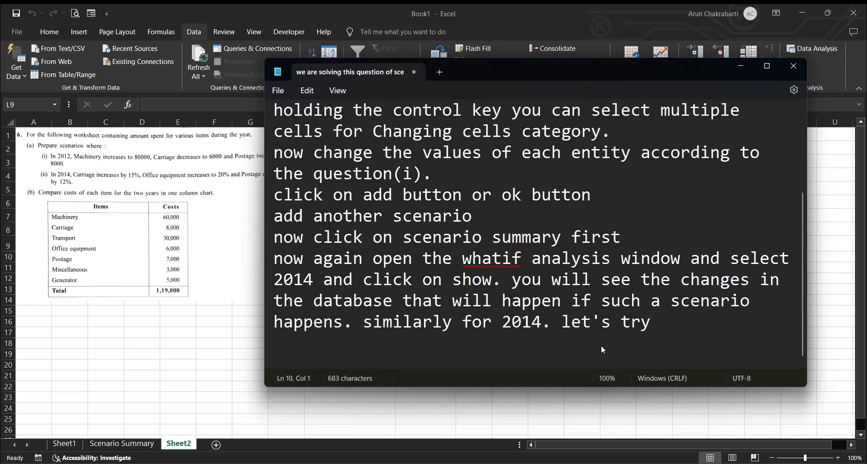
type("hope you ")
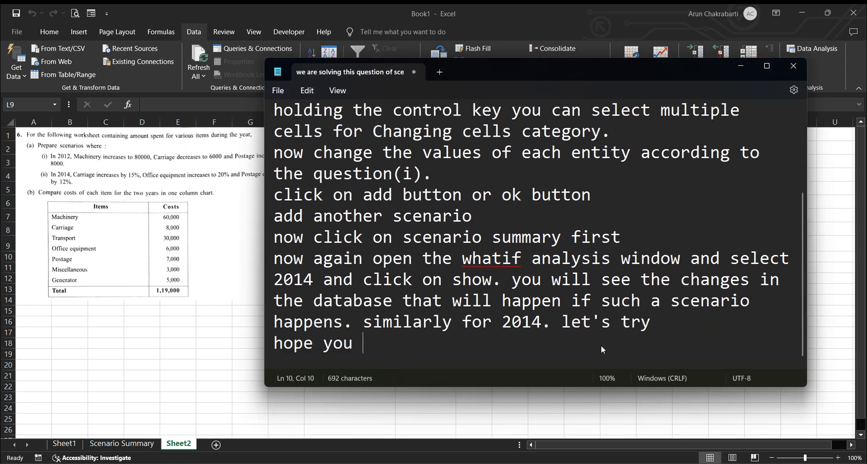
type("have unde")
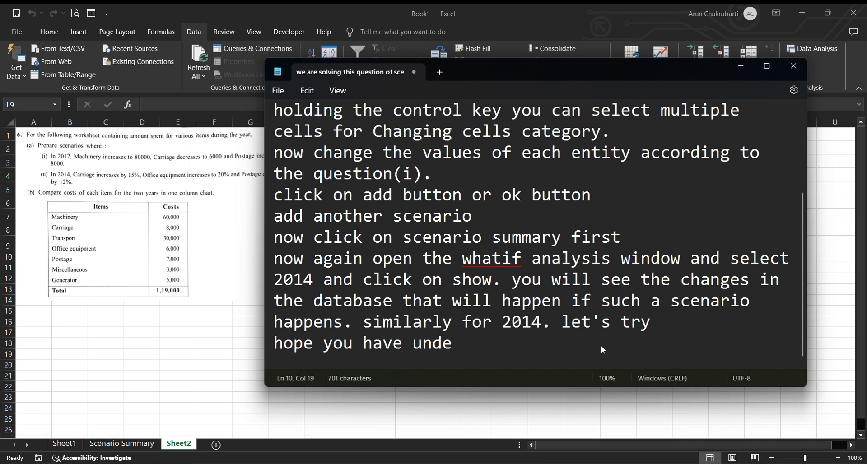
type("rstood")
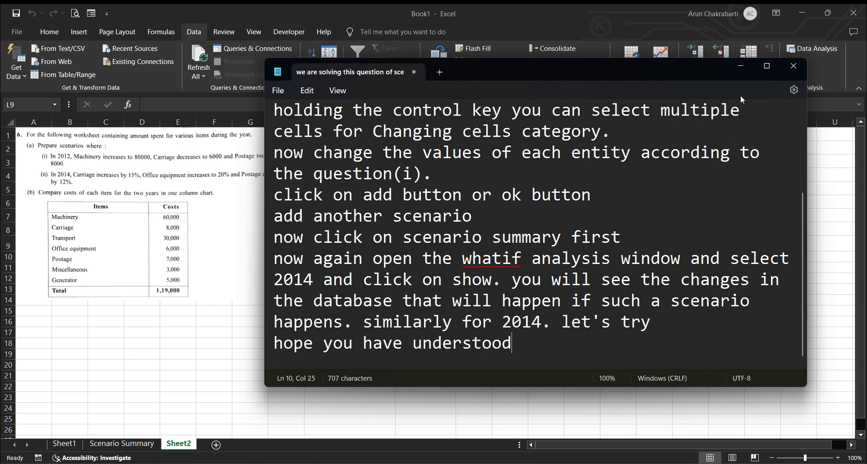